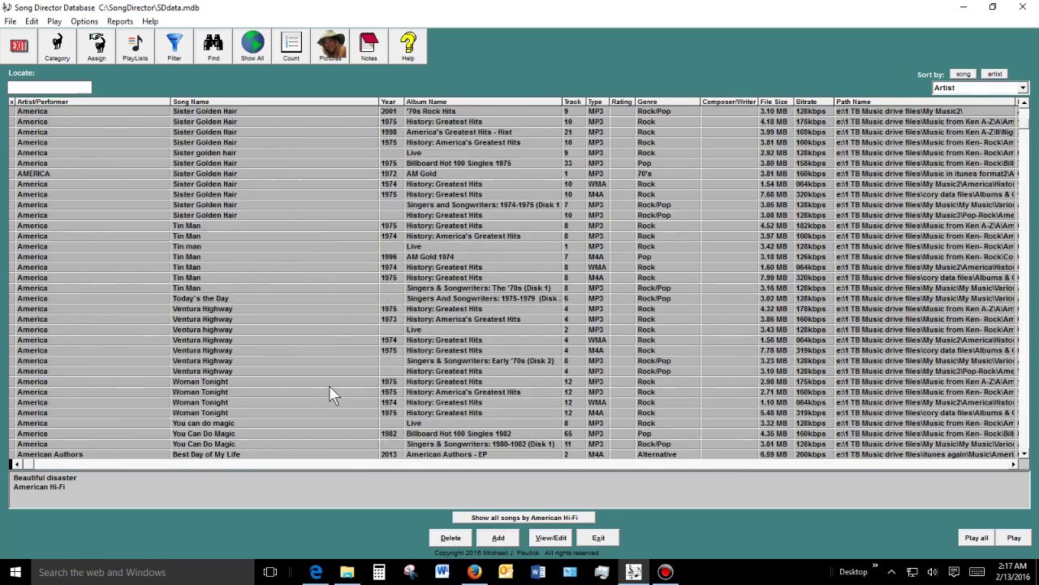
pyautogui.scroll(20, 331, 384)
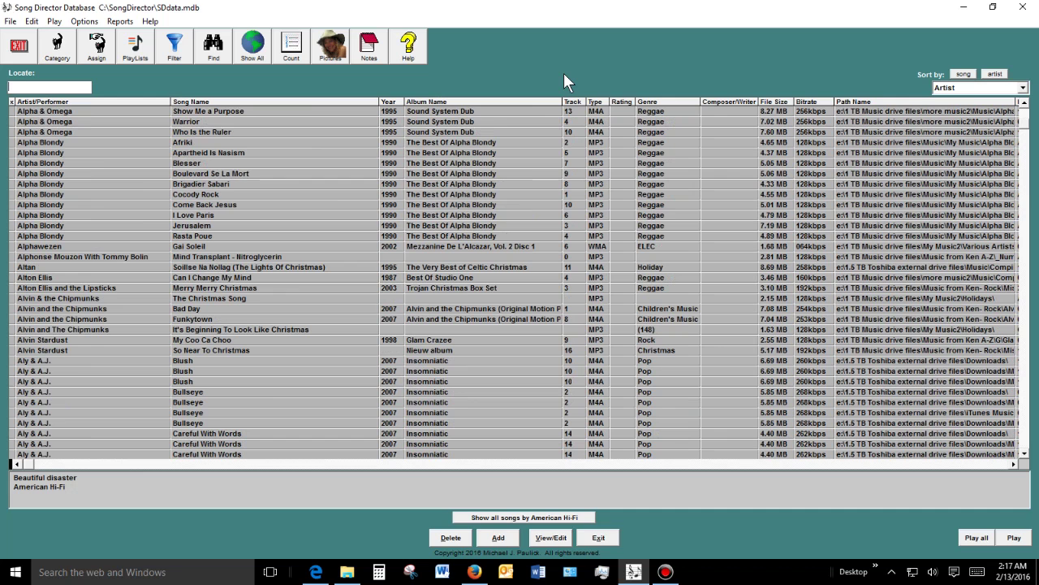
# Enter 'bob dylan' in the Locate box to jump to the Bob Dylan songs, starting at '4th Time Around'
pyautogui.write('bob dylan')
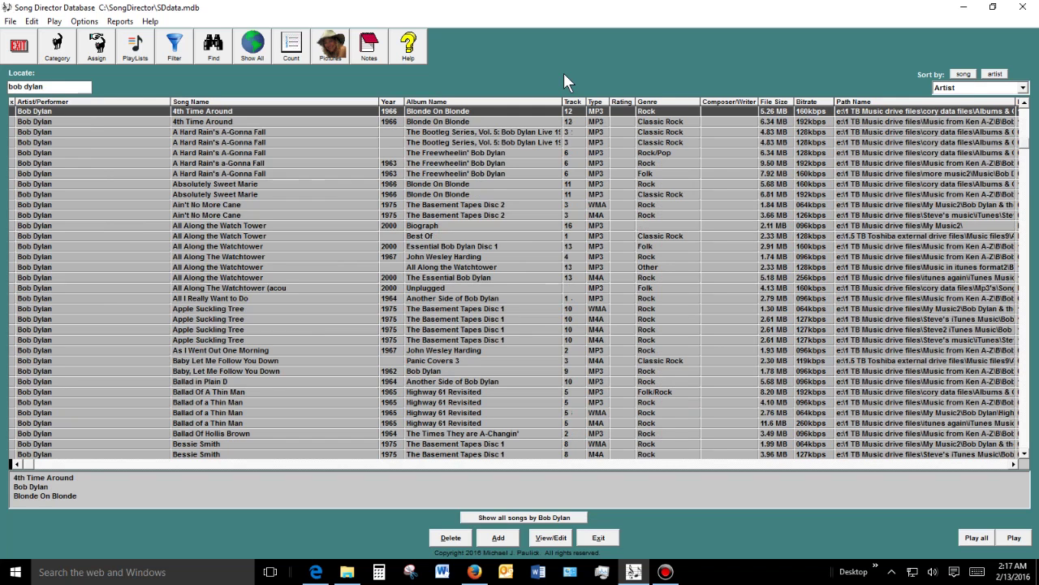
# Filter the list to Bob Dylan's songs and confirm the record count of 746
pyautogui.click(517, 519)
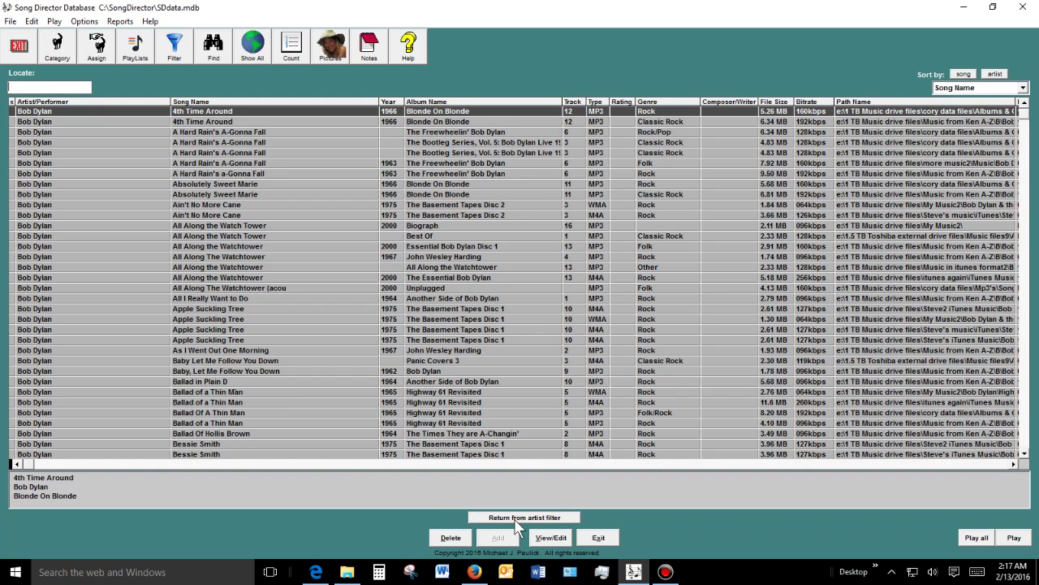
pyautogui.click(291, 48)
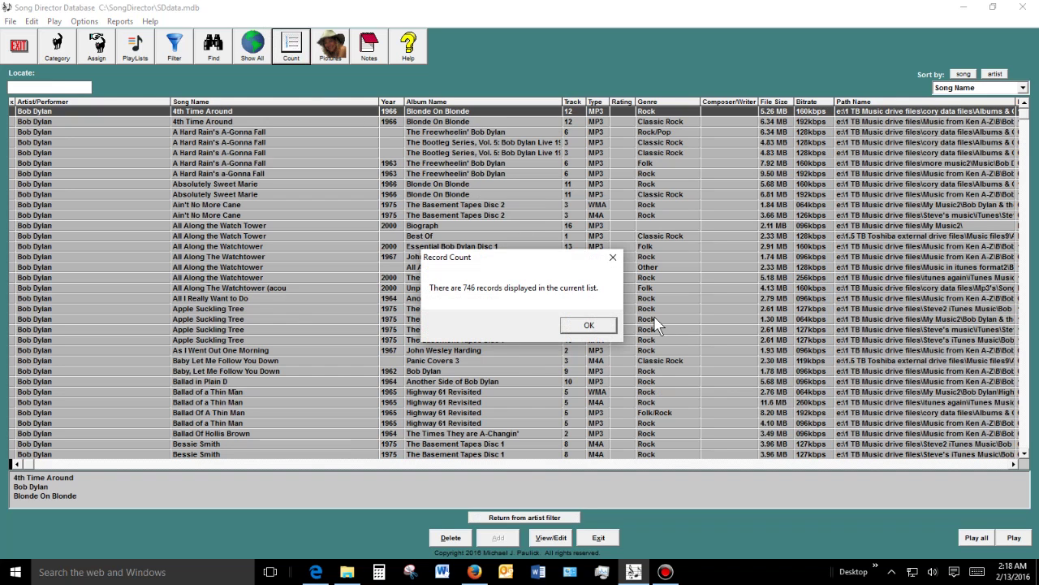
pyautogui.click(591, 325)
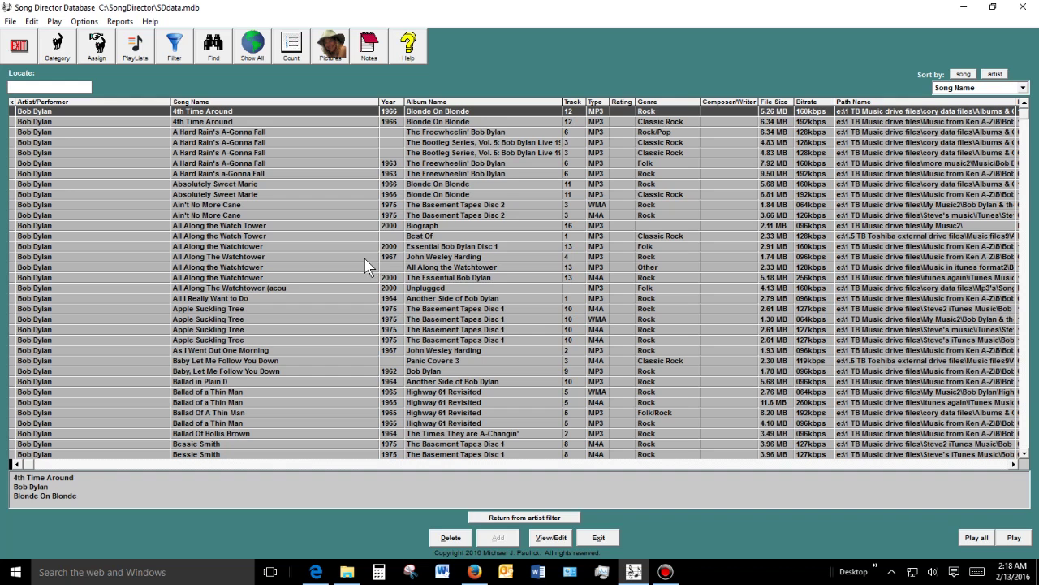
# Play all 746 Bob Dylan songs, lower the volume, pause, and choose the existing playlist to add to
pyautogui.click(977, 537)
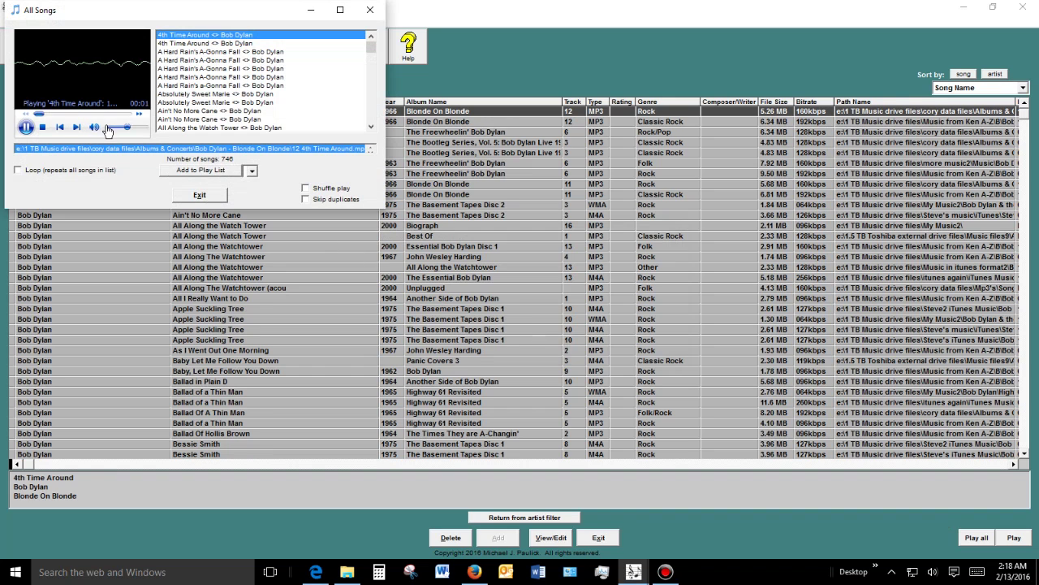
pyautogui.click(109, 126)
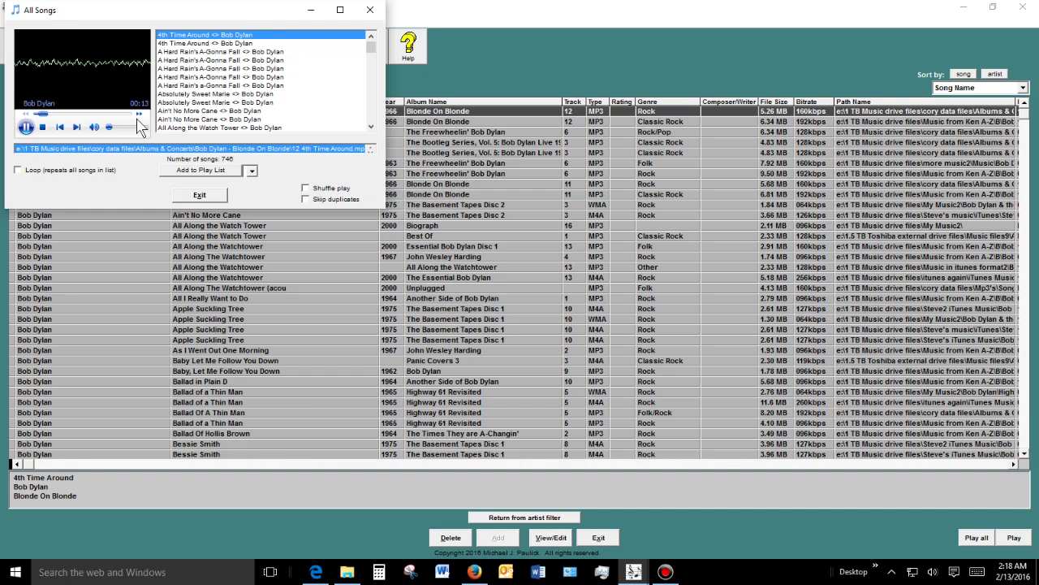
pyautogui.click(26, 128)
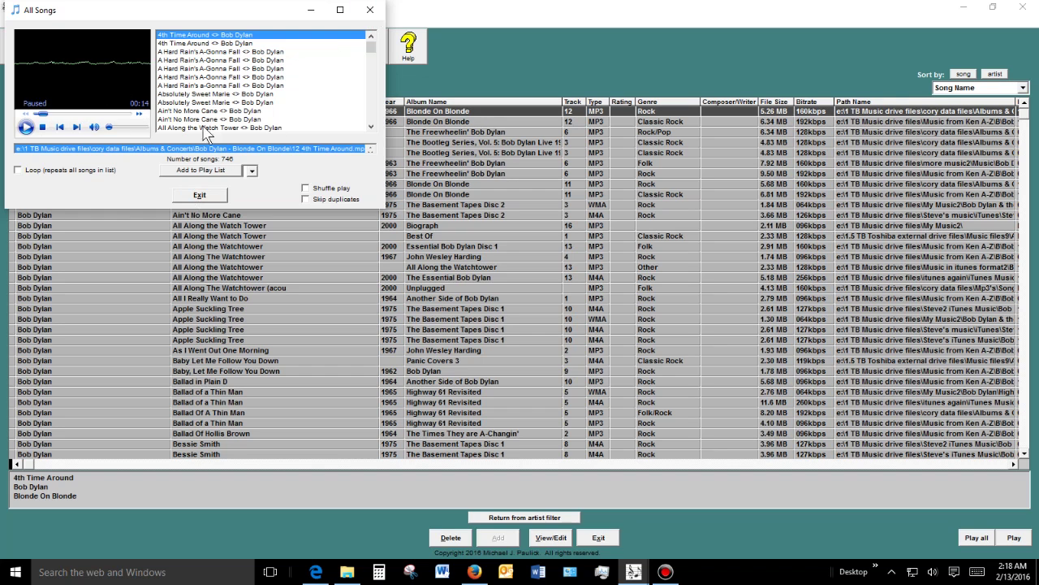
pyautogui.click(252, 175)
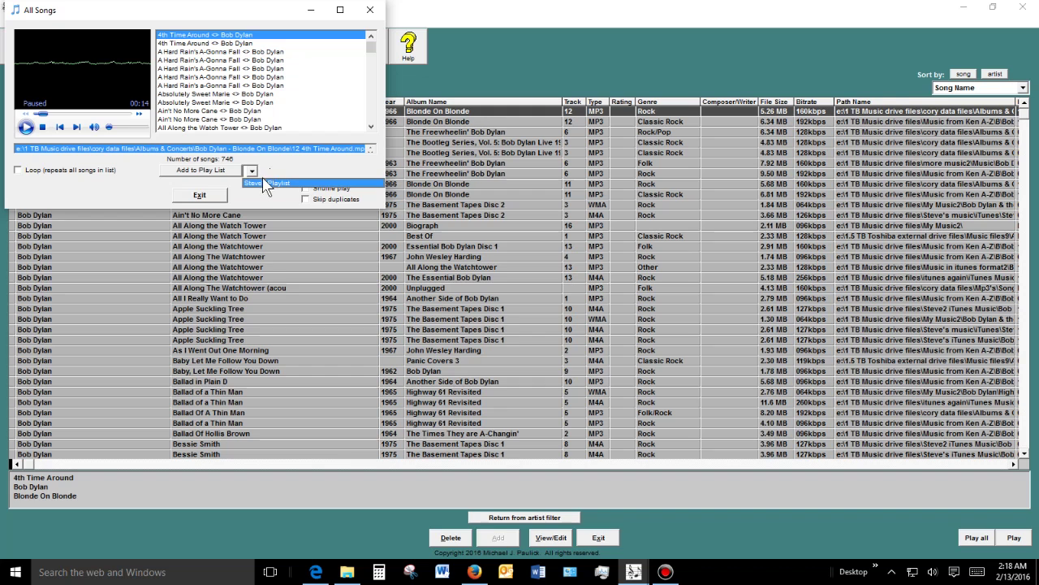
pyautogui.click(267, 183)
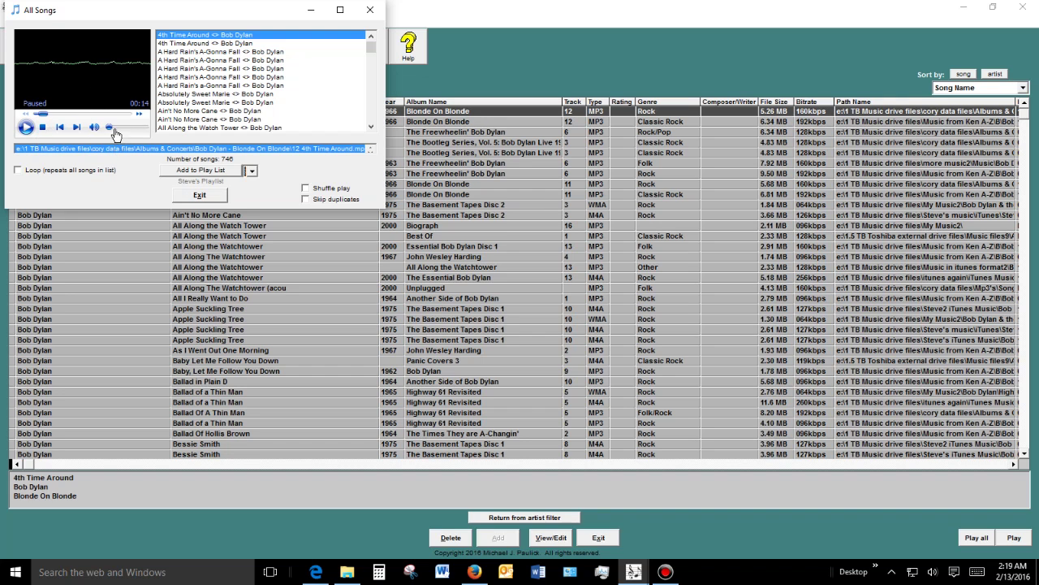
# Look over the player's Play speed, Volume and Zoom options, then return to the main song list
pyautogui.rightClick(92, 74)
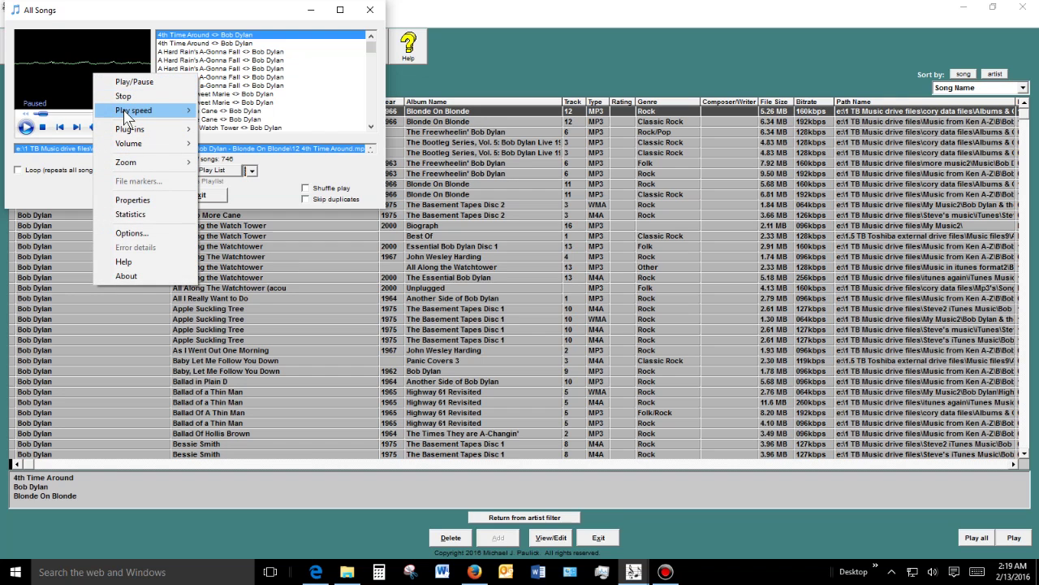
pyautogui.moveTo(125, 112)
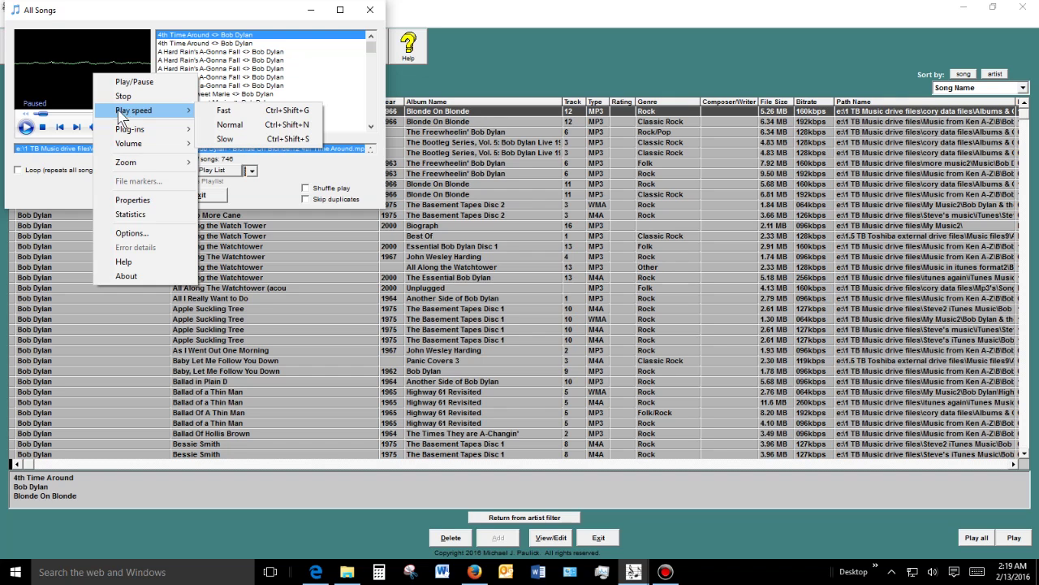
pyautogui.moveTo(136, 140)
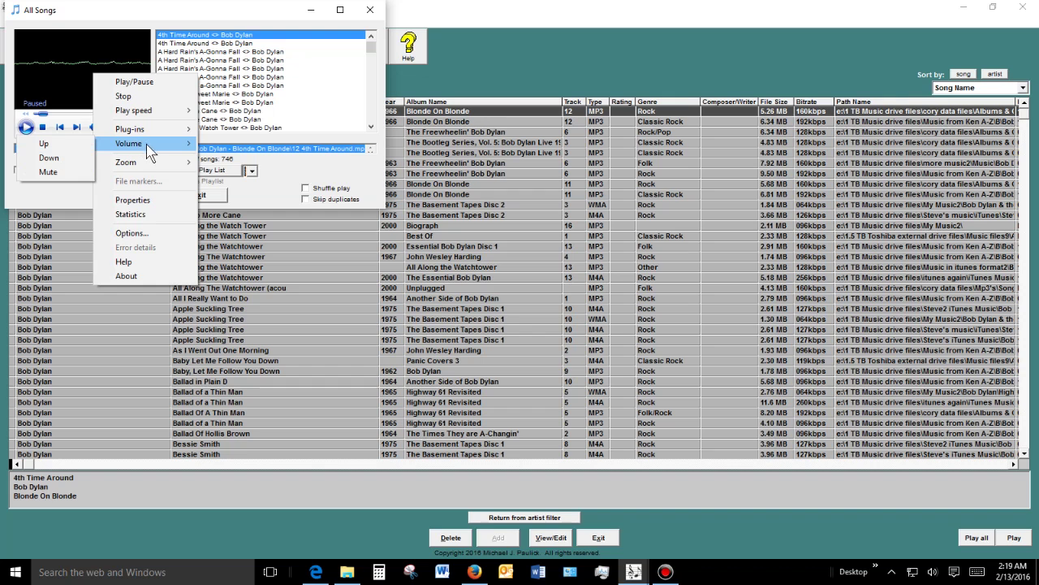
pyautogui.moveTo(154, 164)
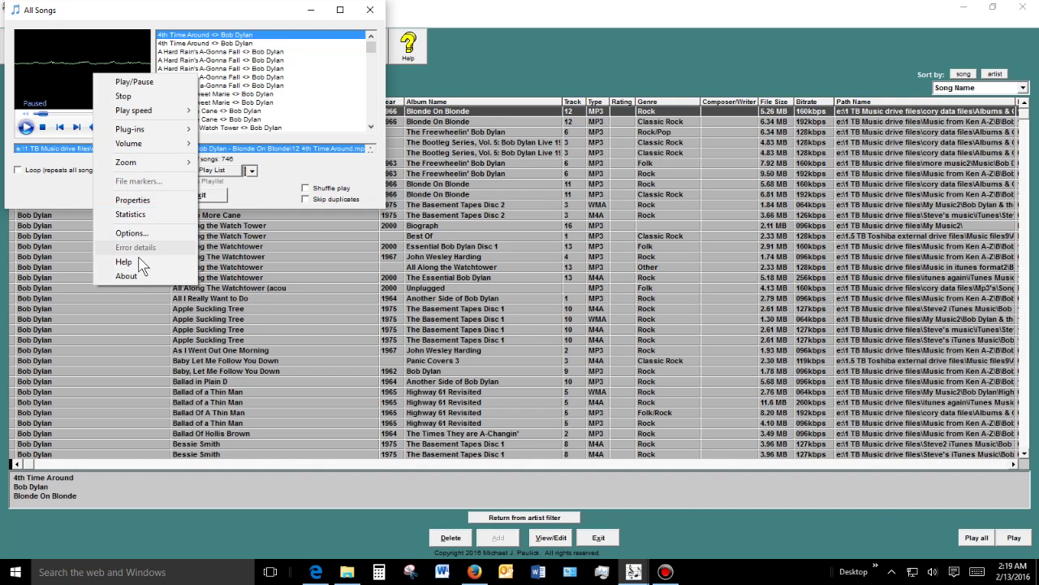
pyautogui.click(461, 72)
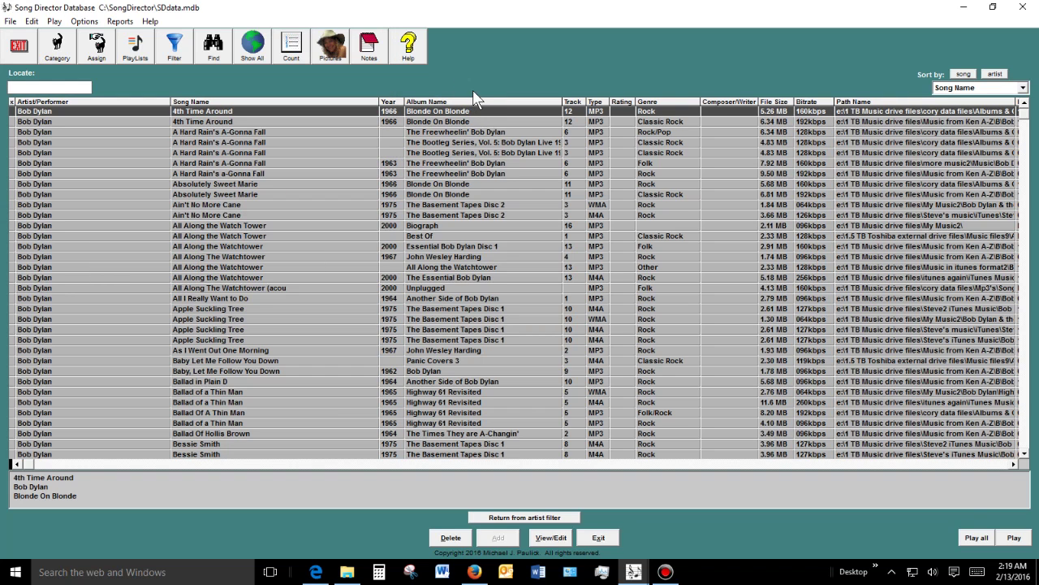
# Close the All Songs player window and refocus the main Bob Dylan song list
pyautogui.moveTo(634, 574)
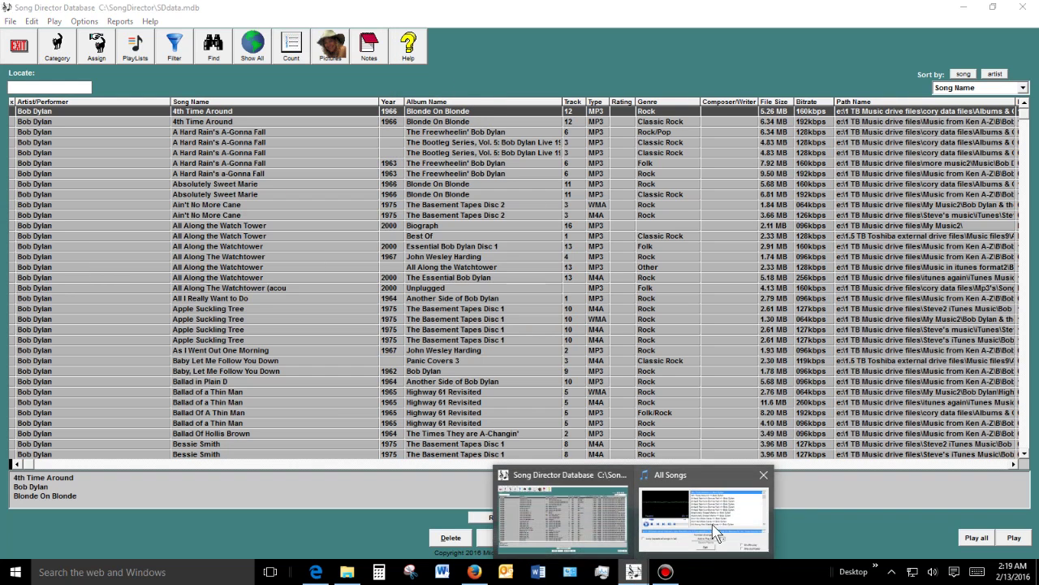
pyautogui.click(762, 477)
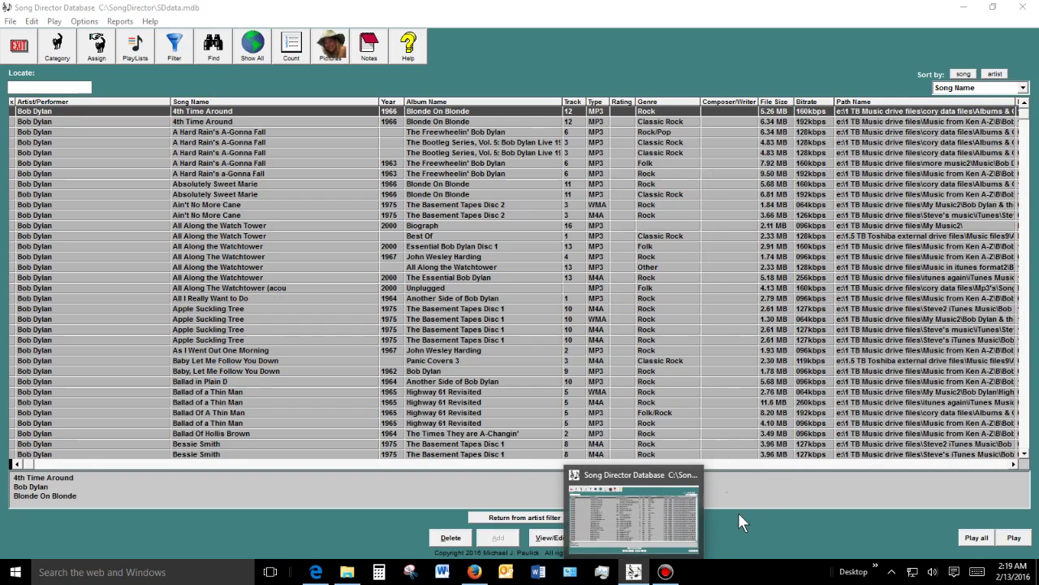
pyautogui.click(740, 488)
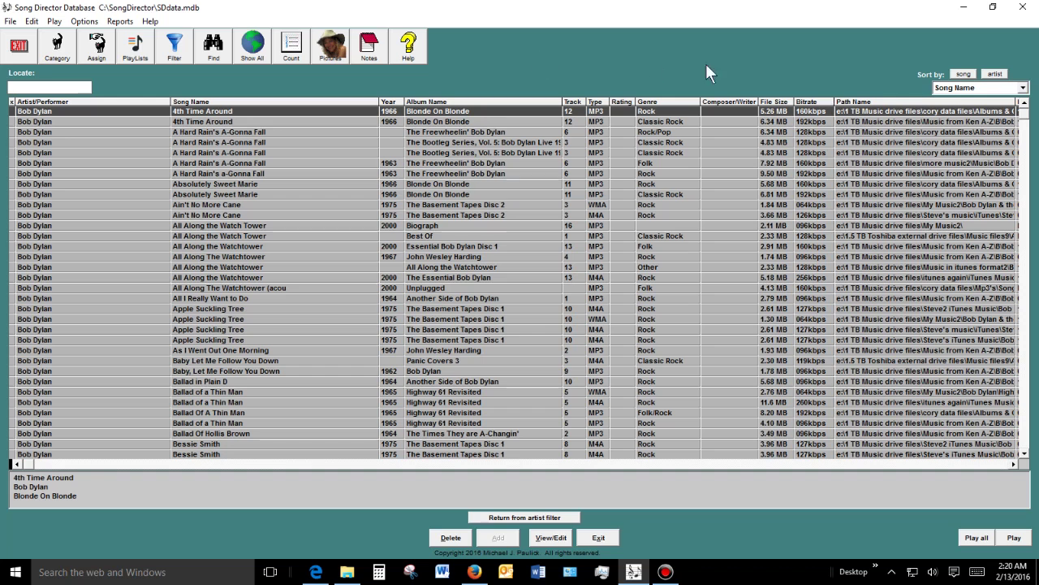
# Browse the Sort by field list, leaving the sort on Song Name
pyautogui.click(1025, 87)
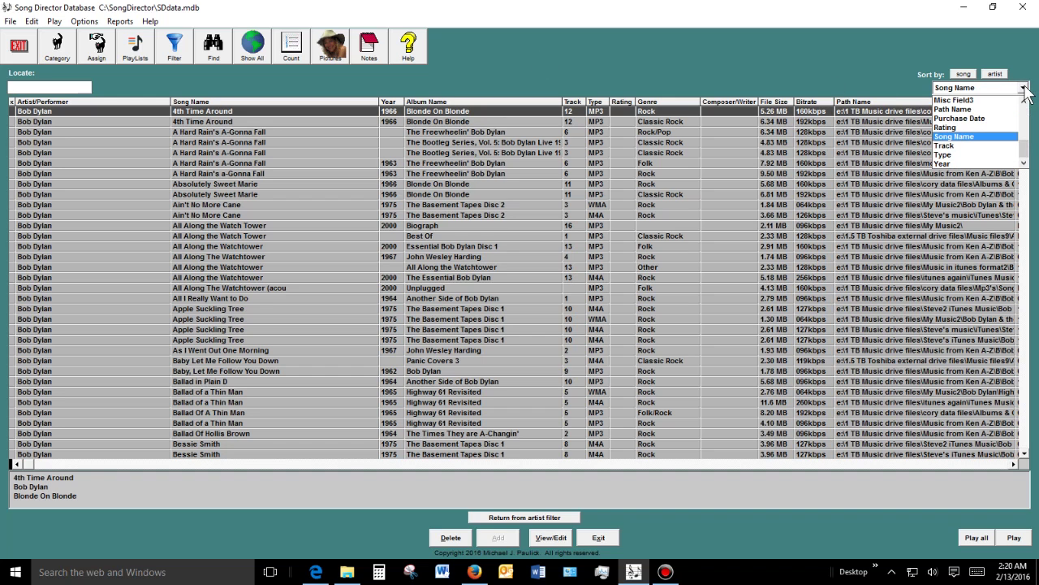
pyautogui.moveTo(1025, 136); pyautogui.dragTo(1025, 112)
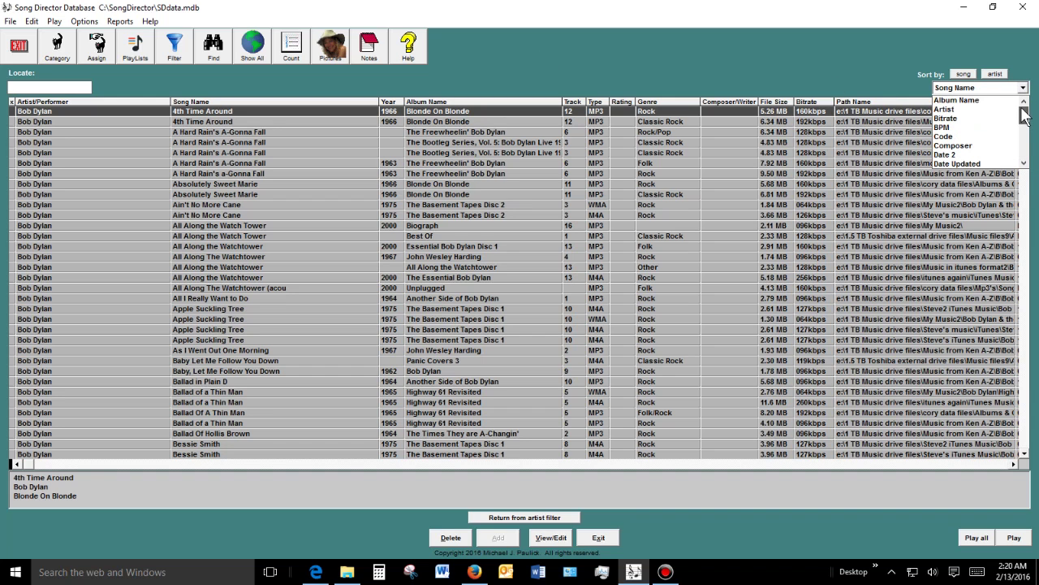
pyautogui.click(1023, 163)
pyautogui.scroll(-9, 1023, 163)
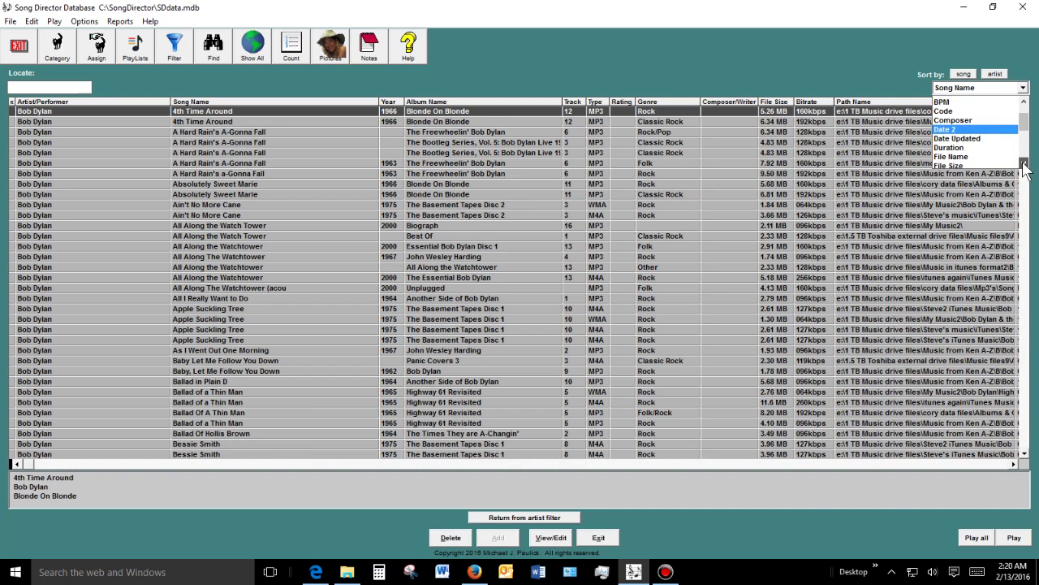
pyautogui.scroll(-3, 1024, 140)
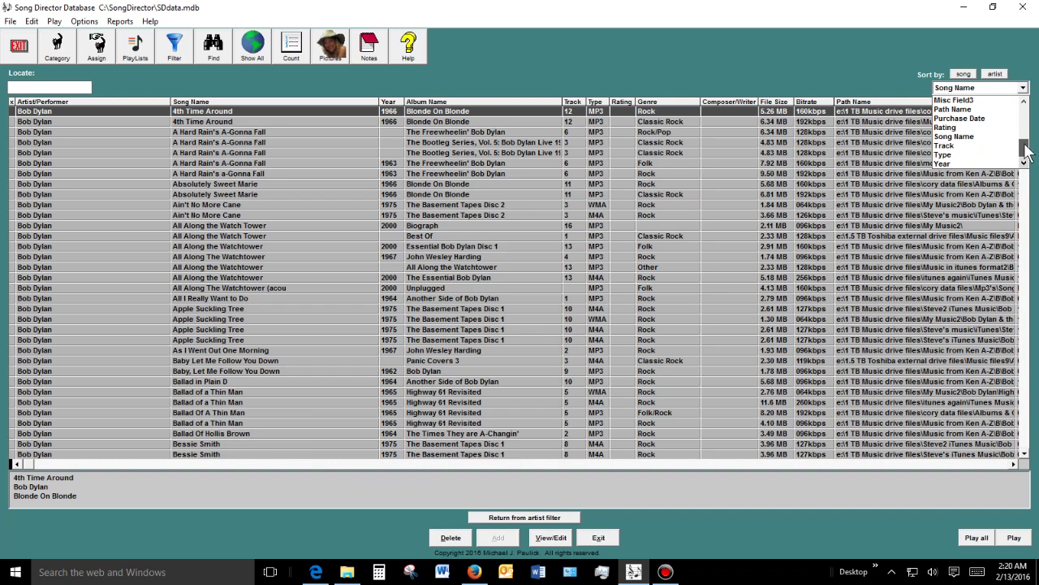
pyautogui.scroll(6, 1025, 140)
pyautogui.click(853, 65)
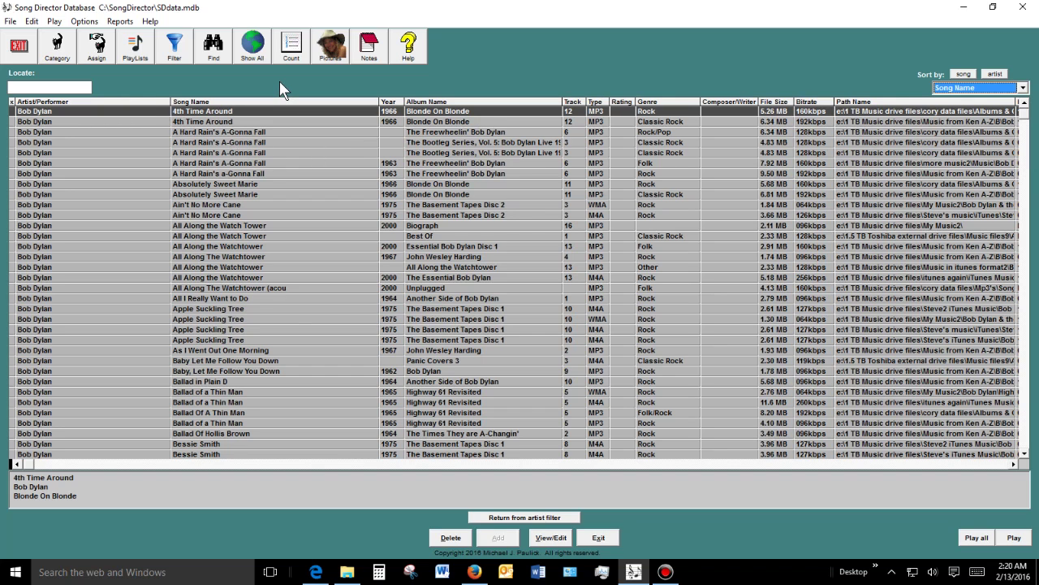
# Sort the Bob Dylan list by artist and bring up the Find text search dialog
pyautogui.click(47, 87)
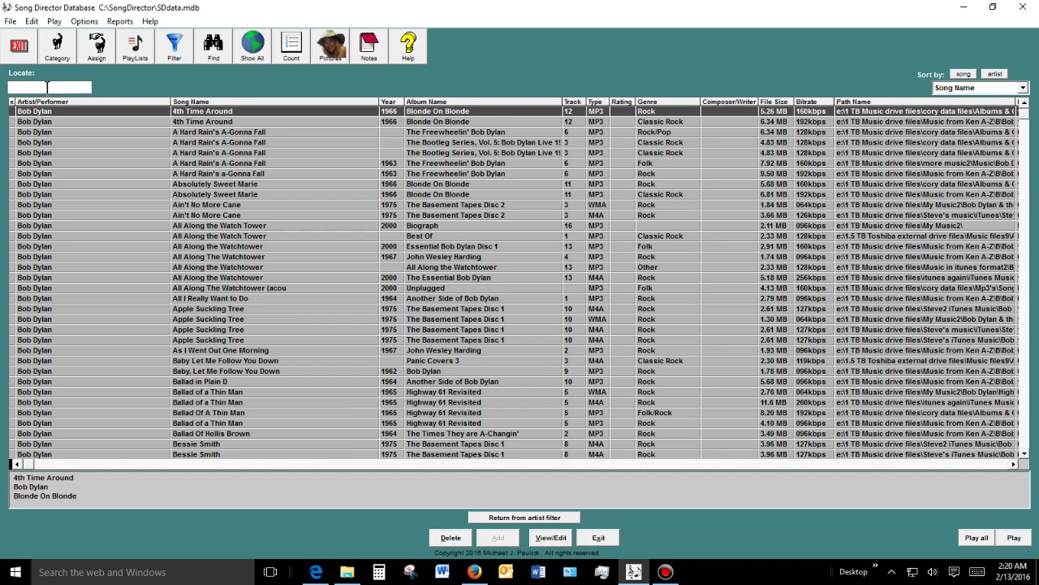
pyautogui.click(995, 74)
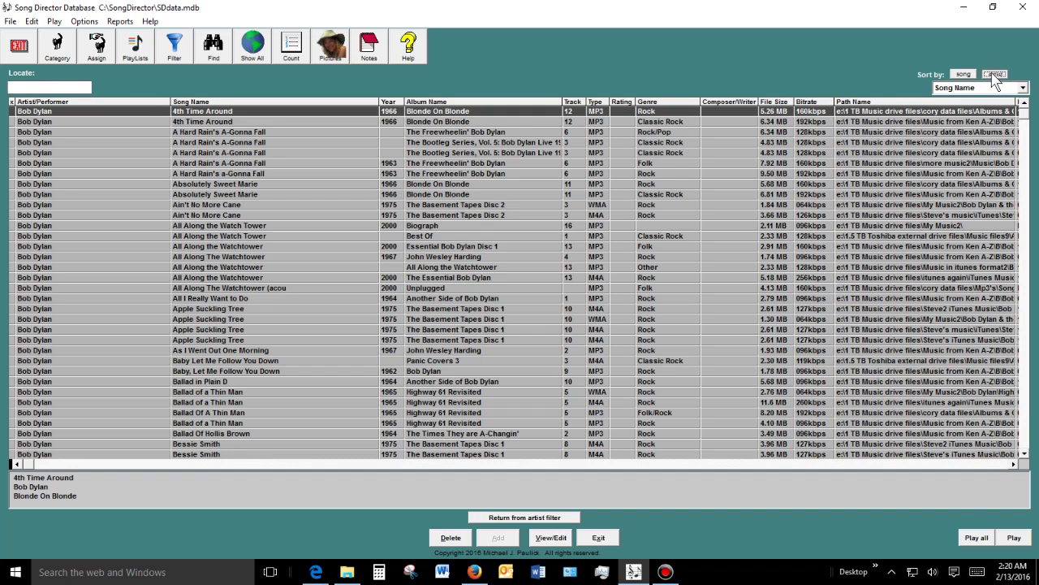
pyautogui.click(225, 63)
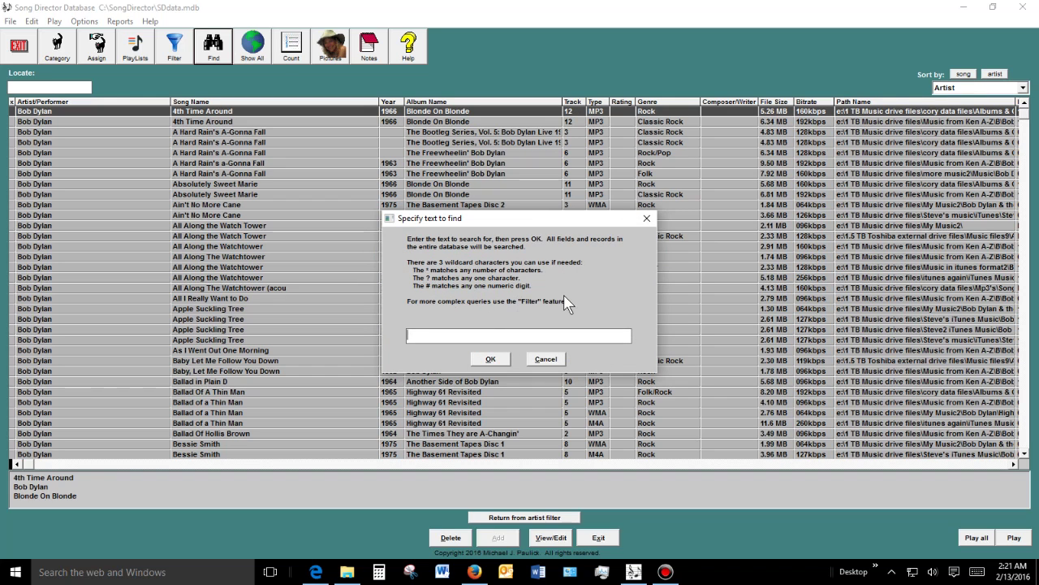
pyautogui.write('bob dya')
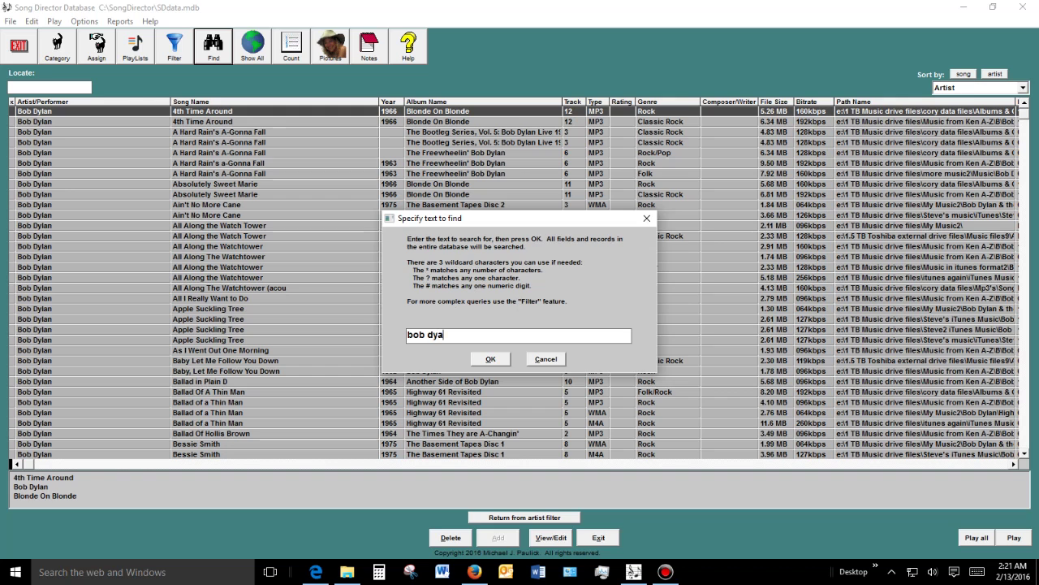
pyautogui.press('BackSpace')
pyautogui.write('lan')
pyautogui.press('Return')
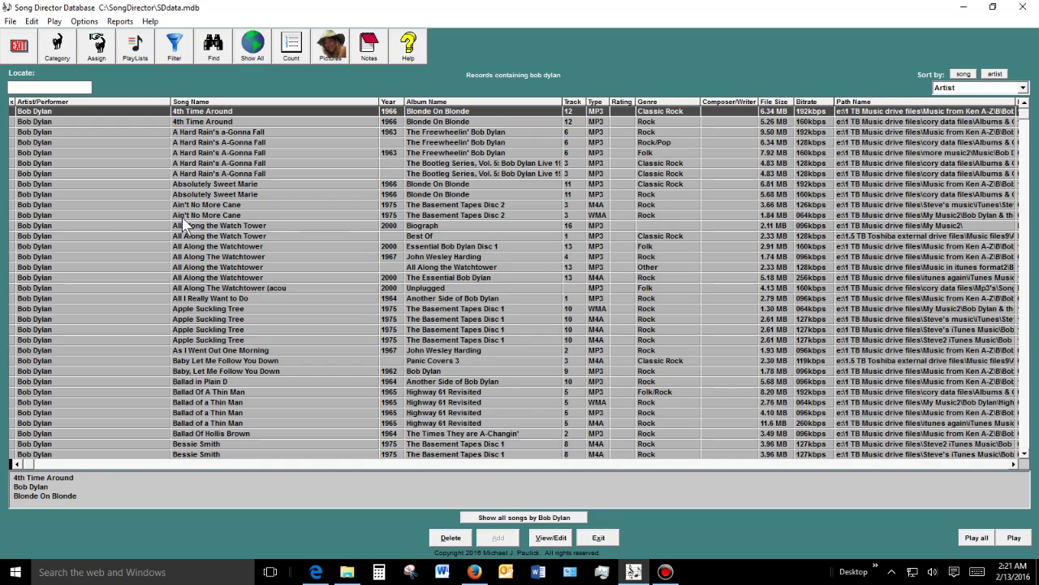
pyautogui.scroll(-6, 134, 252)
pyautogui.scroll(-20, 133, 248)
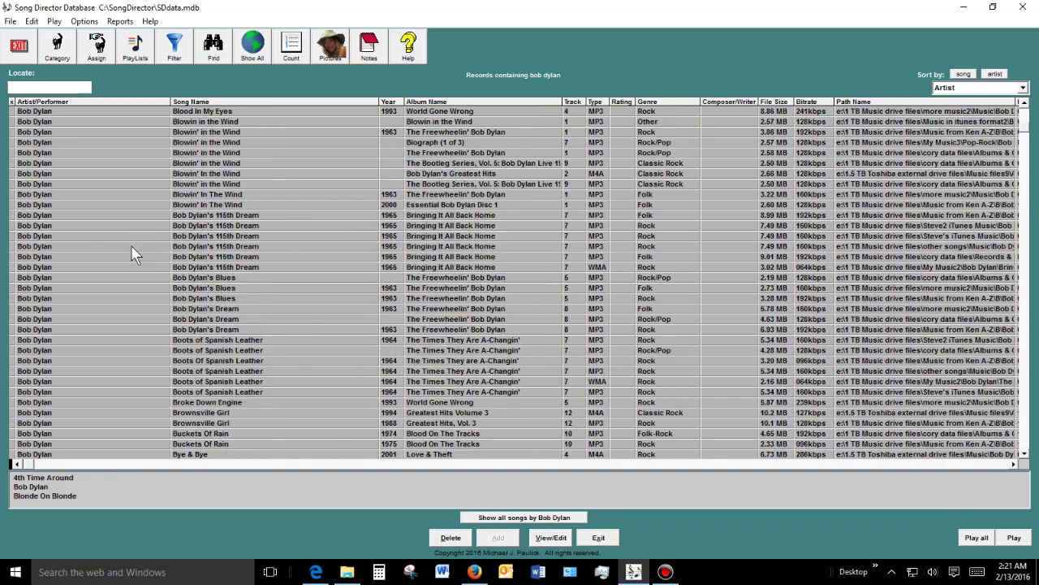
pyautogui.scroll(-20, 130, 251)
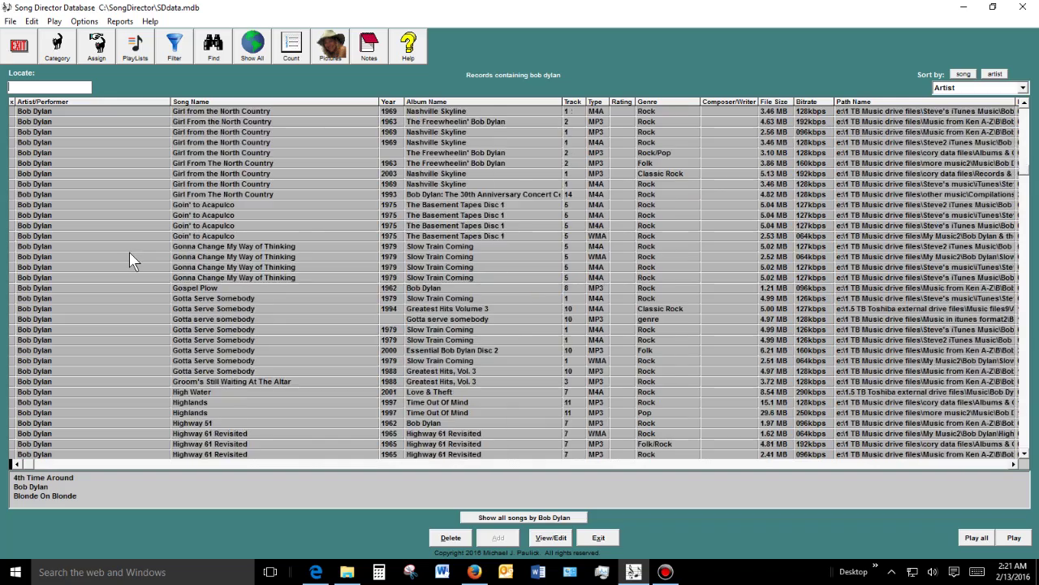
pyautogui.click(129, 252)
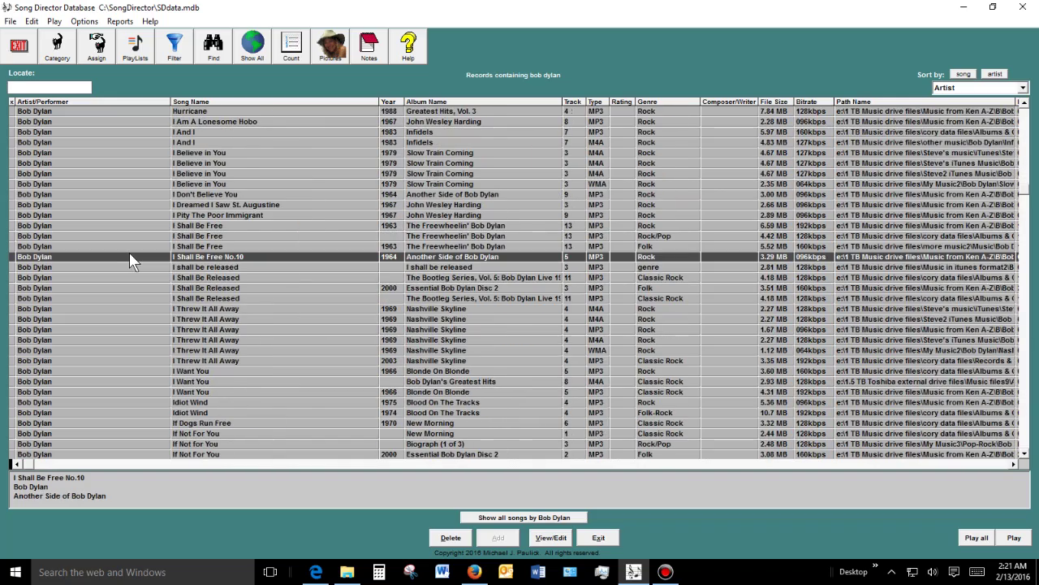
pyautogui.press('pagedown')
pyautogui.press('pagedown')
pyautogui.press('pagedown')
pyautogui.press('pagedown')
pyautogui.press('pagedown')
pyautogui.press('pagedown')
pyautogui.press('pagedown')
pyautogui.press('pagedown')
pyautogui.press('pagedown')
pyautogui.press('pagedown')
pyautogui.press('pagedown')
pyautogui.press('pagedown')
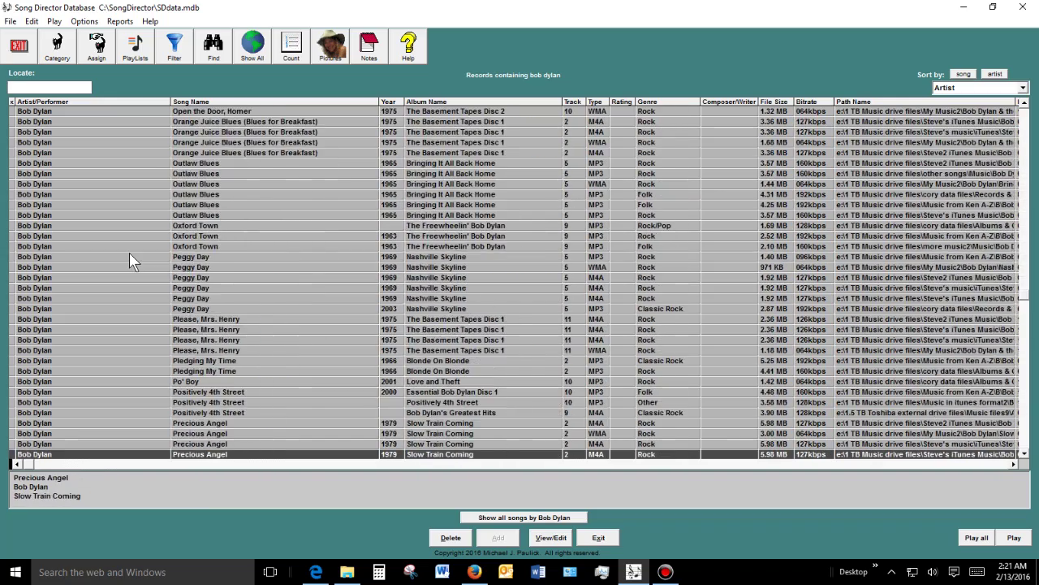
pyautogui.press('pagedown')
pyautogui.press('pagedown')
pyautogui.press('pagedown')
pyautogui.press('pagedown')
pyautogui.press('pagedown')
pyautogui.press('pagedown')
pyautogui.press('pagedown')
pyautogui.press('pagedown')
pyautogui.press('pagedown')
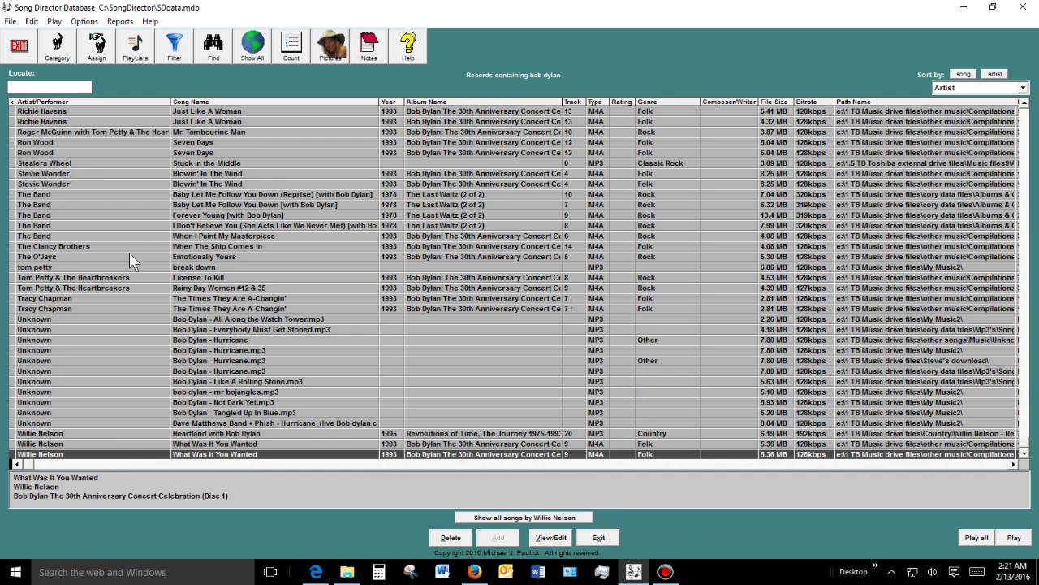
pyautogui.click(350, 194)
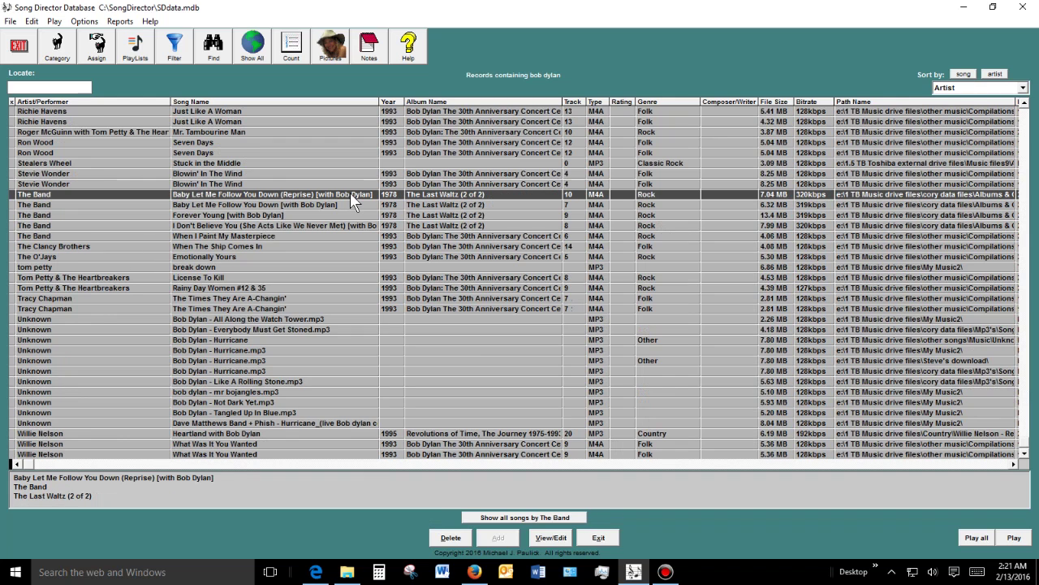
pyautogui.click(348, 206)
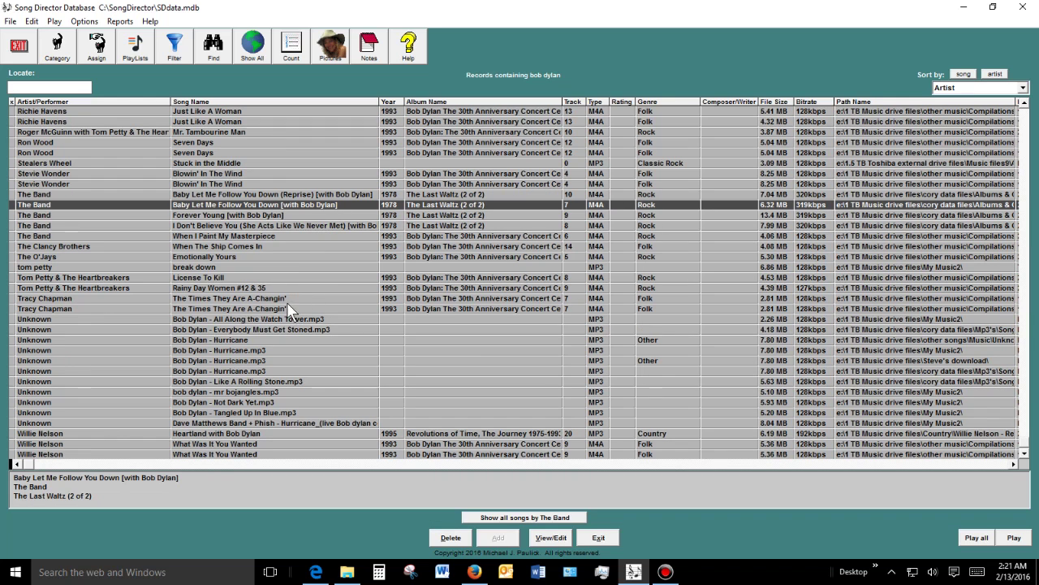
pyautogui.doubleClick(234, 299)
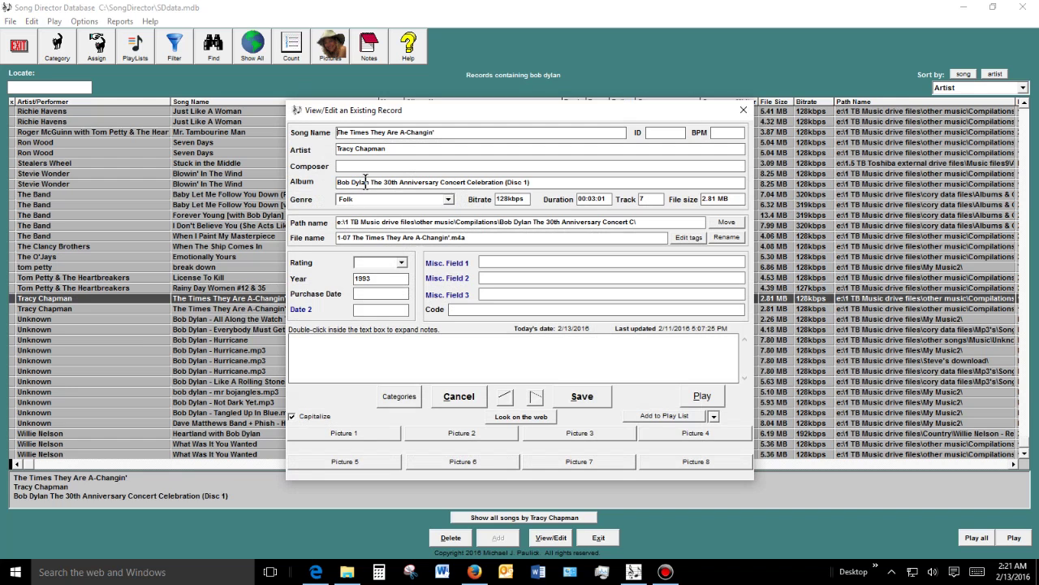
pyautogui.click(459, 397)
pyautogui.scroll(15, 373, 391)
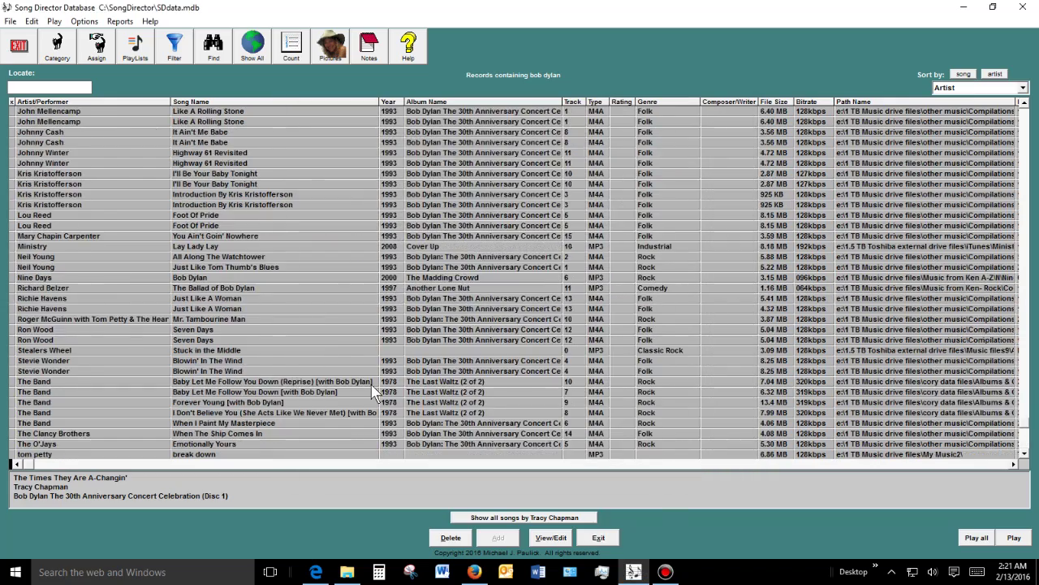
pyautogui.scroll(20, 373, 390)
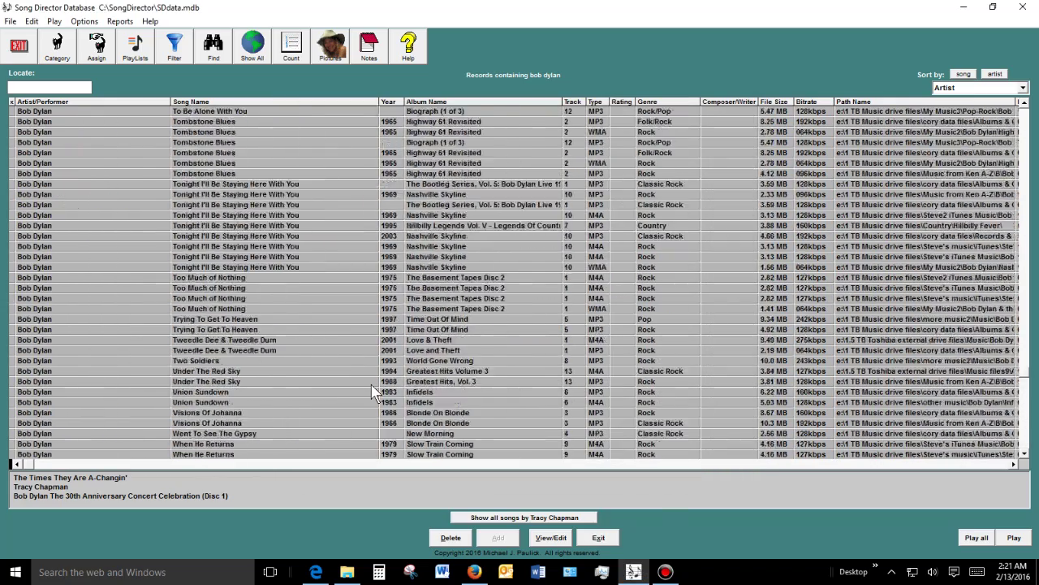
pyautogui.scroll(11, 374, 390)
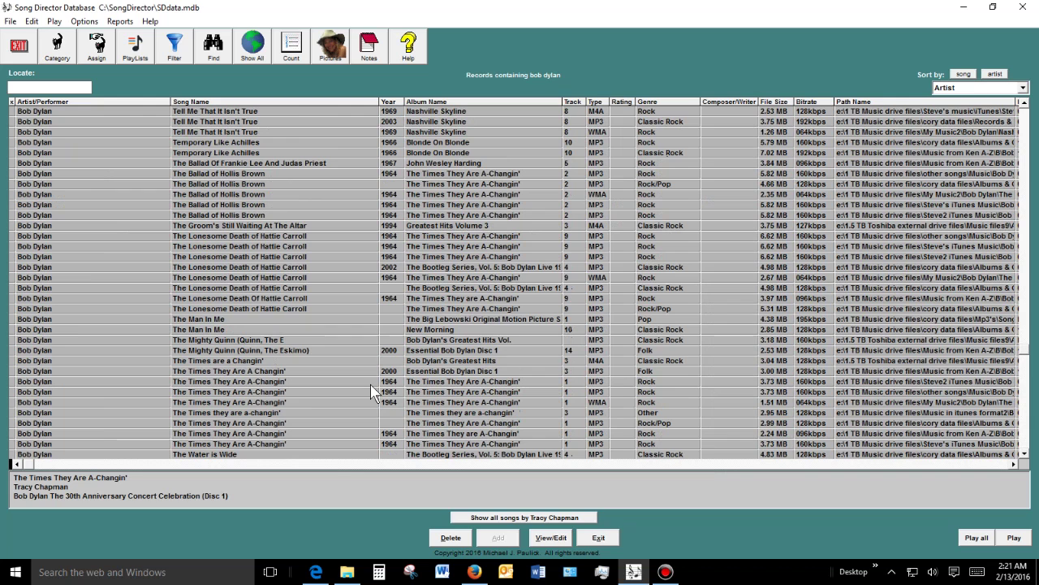
pyautogui.click(213, 47)
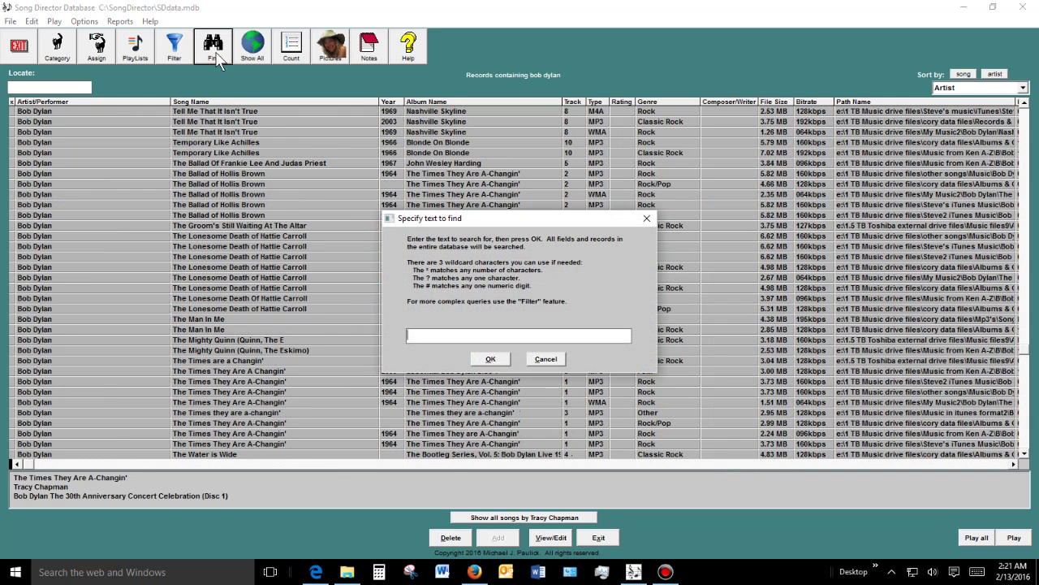
pyautogui.click(543, 359)
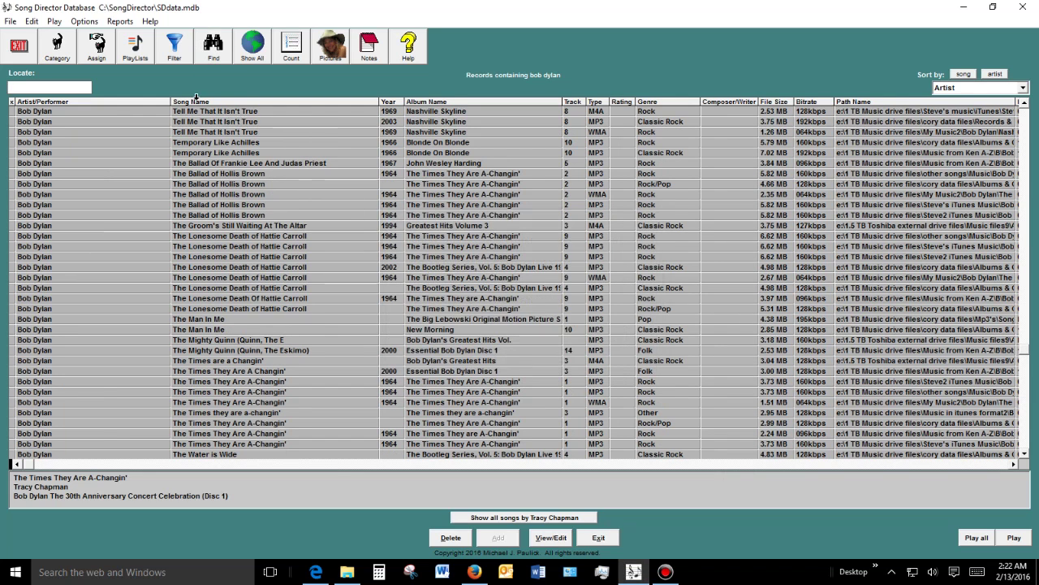
# Open the Specify Record Filter dialog showing sample SQL criteria and saved filters
pyautogui.click(177, 52)
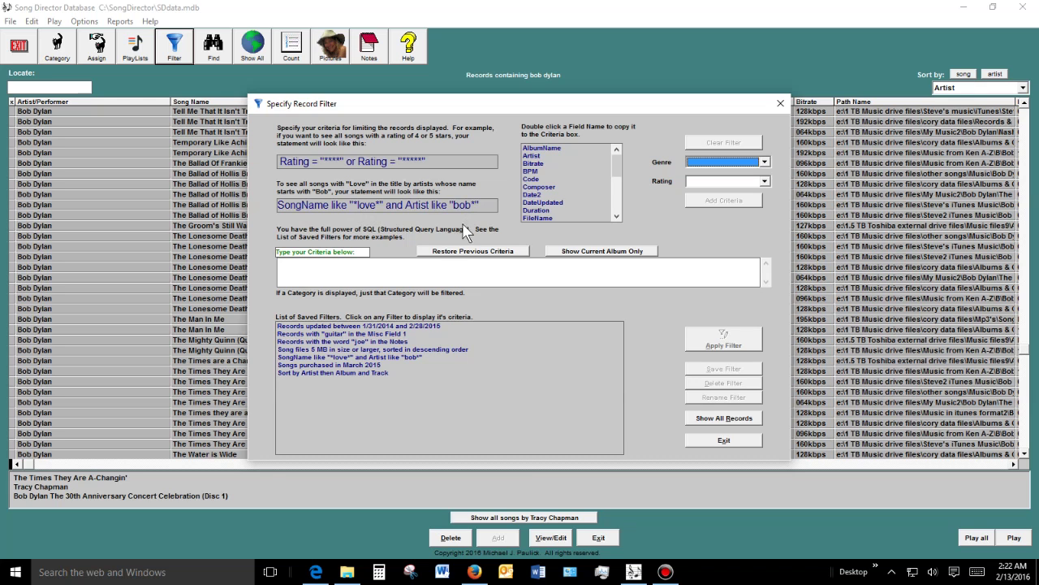
# Apply the saved filter SongName like "*love*" and Artist like "bob*", then scroll the results
pyautogui.click(346, 357)
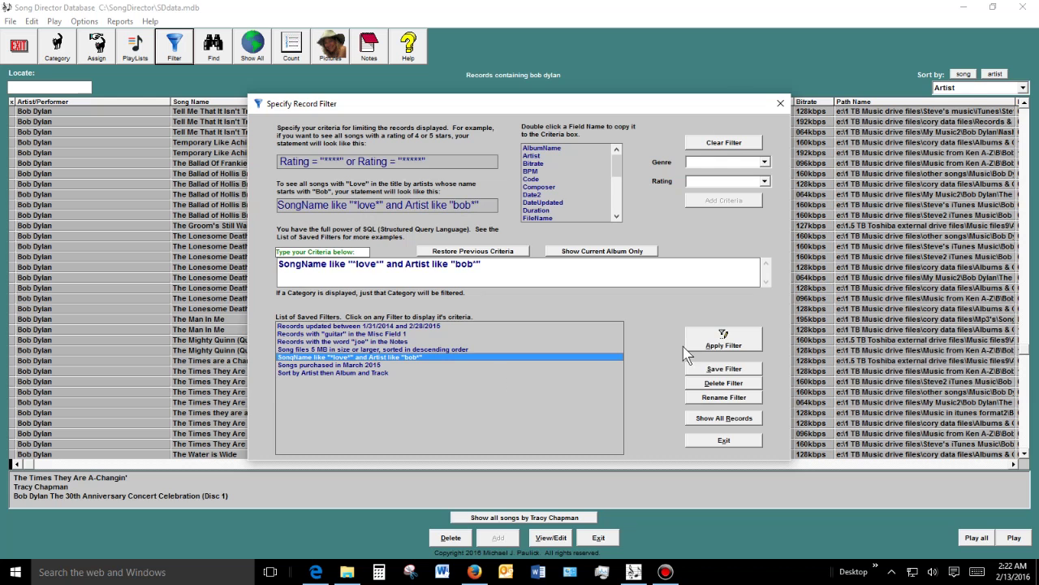
pyautogui.click(490, 268)
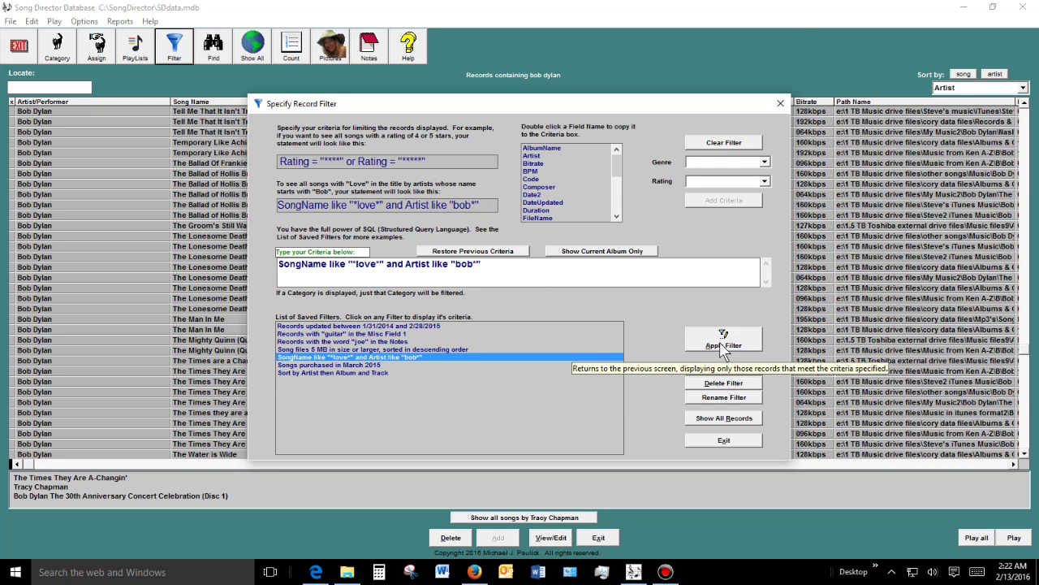
pyautogui.click(722, 345)
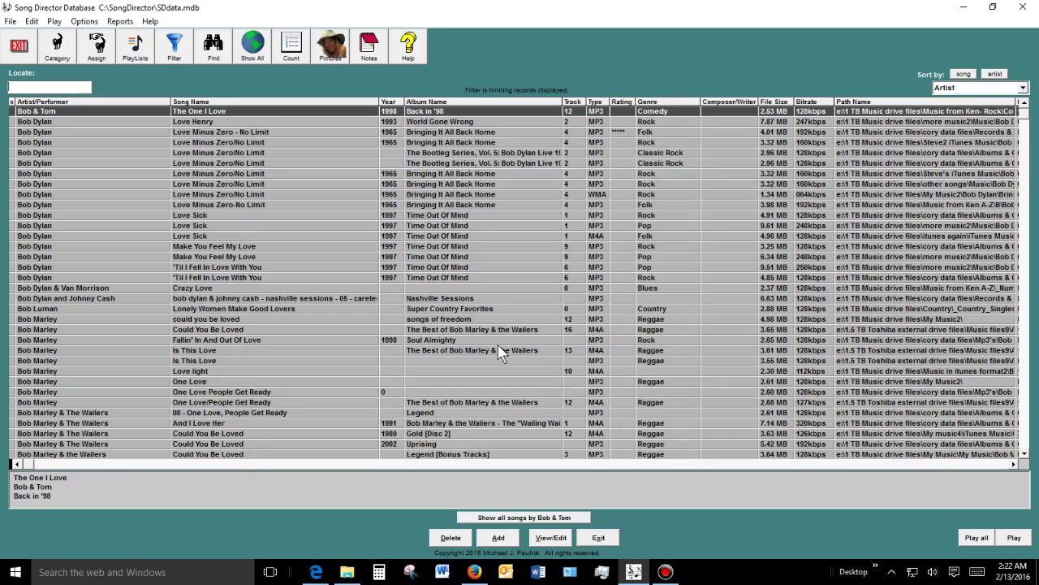
pyautogui.scroll(-15, 499, 347)
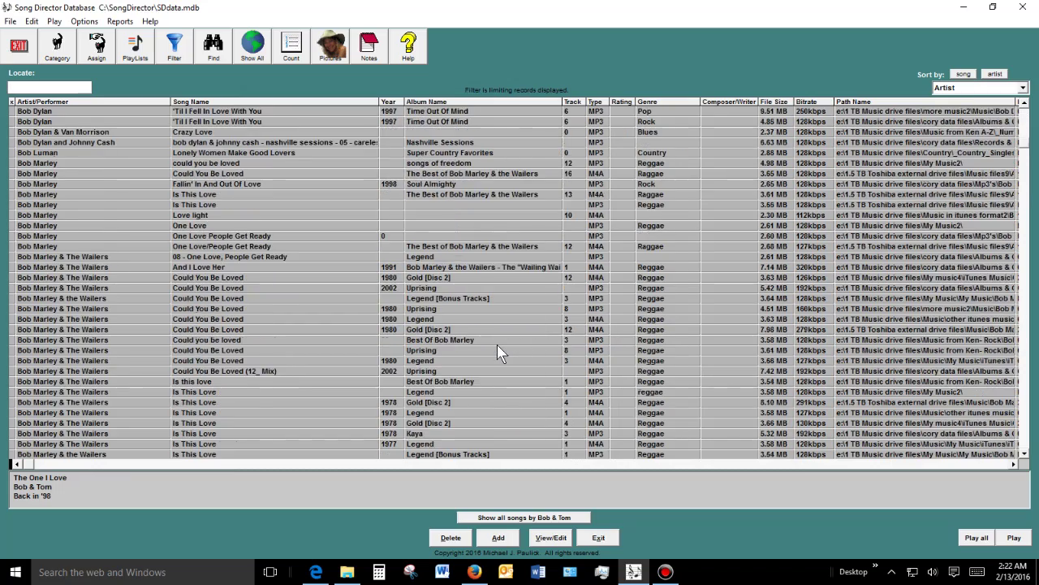
pyautogui.scroll(-18, 497, 345)
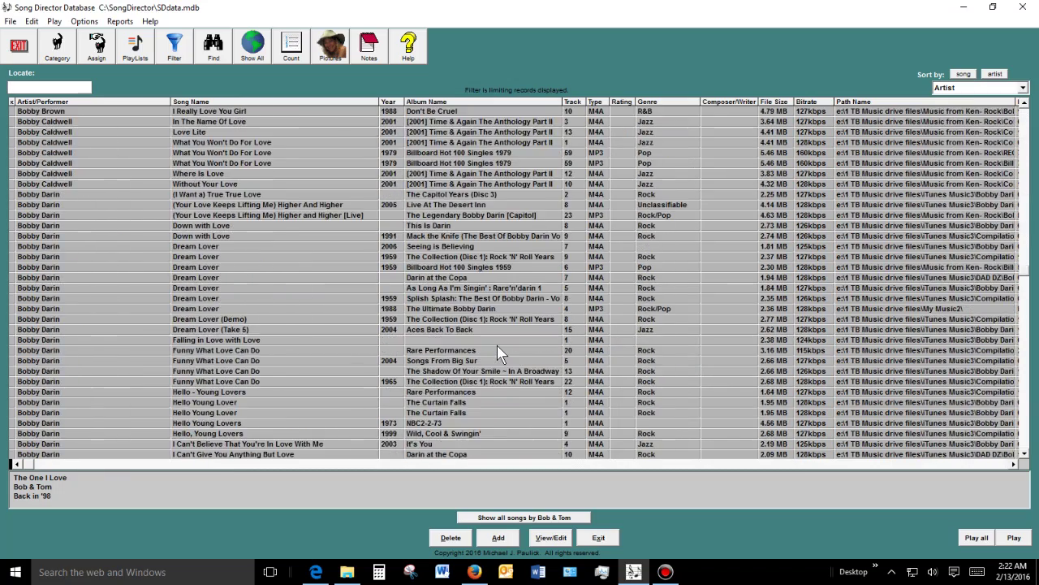
pyautogui.scroll(-4, 497, 345)
pyautogui.scroll(15, 497, 345)
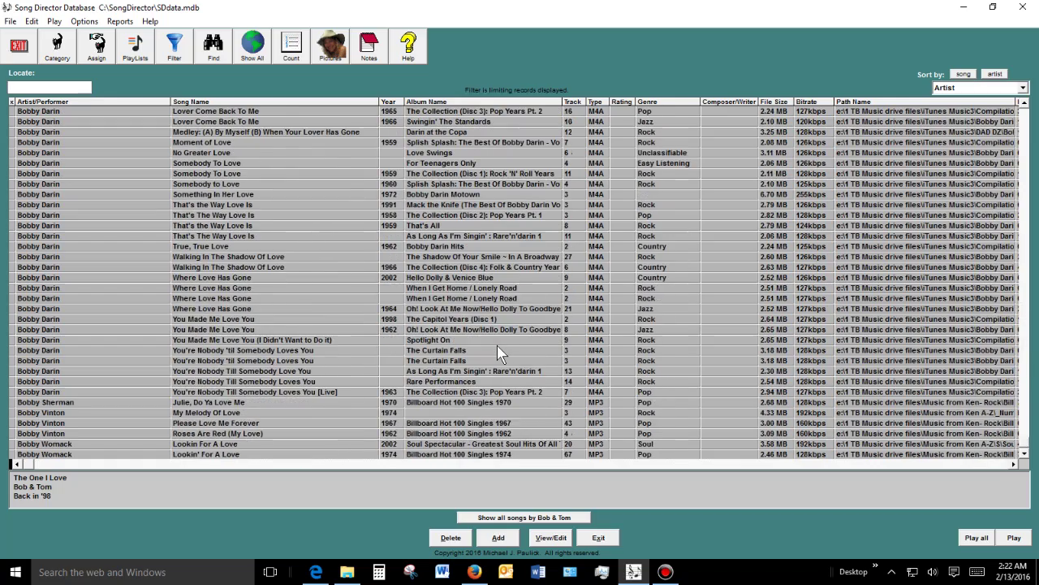
pyautogui.scroll(20, 497, 344)
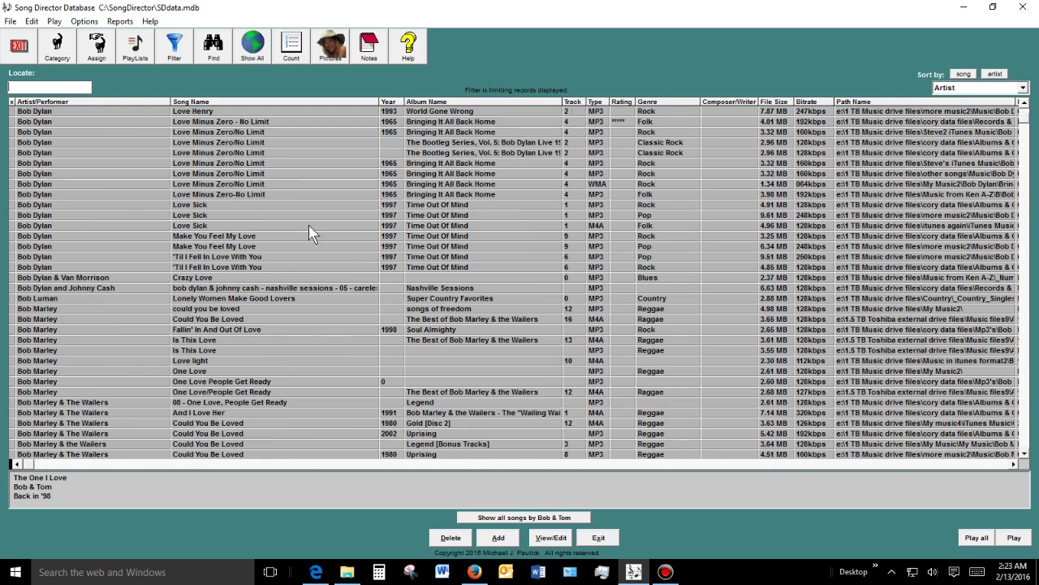
# Open the 'Love Minus Zero - No Limit' record for editing and go to its File name field
pyautogui.doubleClick(251, 121)
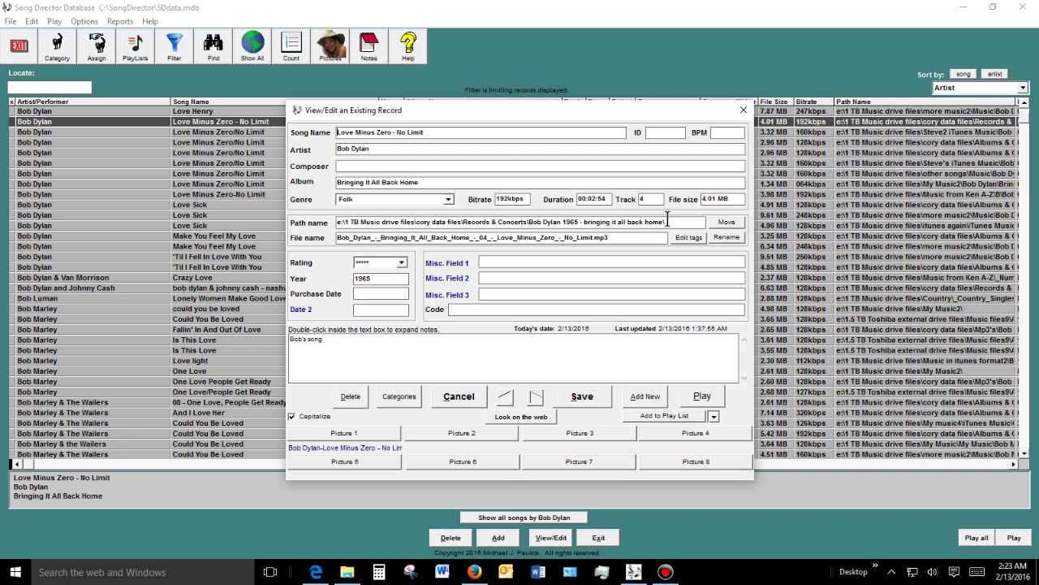
pyautogui.click(338, 236)
pyautogui.click(687, 239)
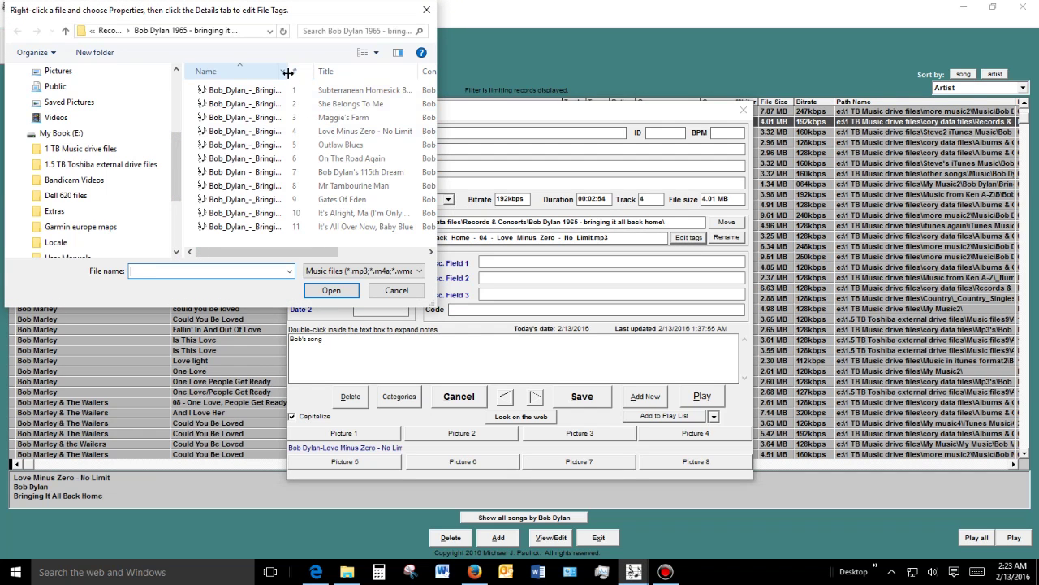
pyautogui.moveTo(286, 71); pyautogui.dragTo(402, 90)
pyautogui.click(393, 293)
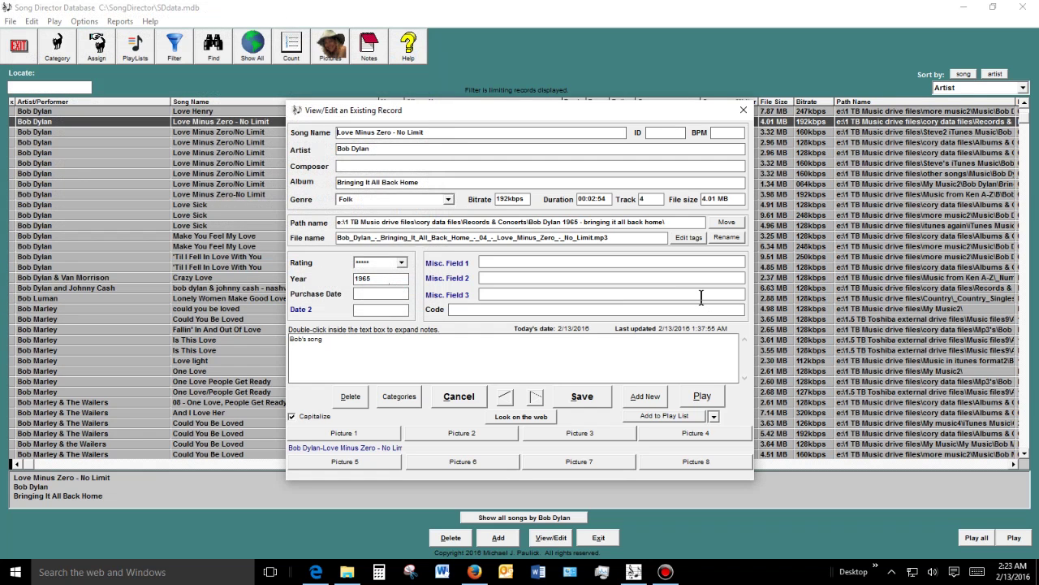
pyautogui.click(690, 238)
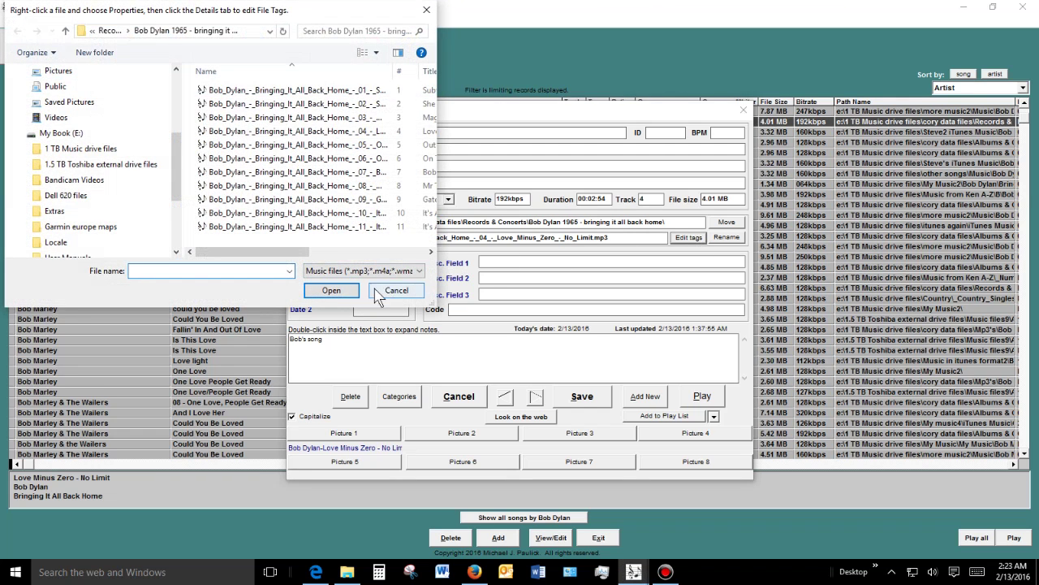
pyautogui.click(395, 292)
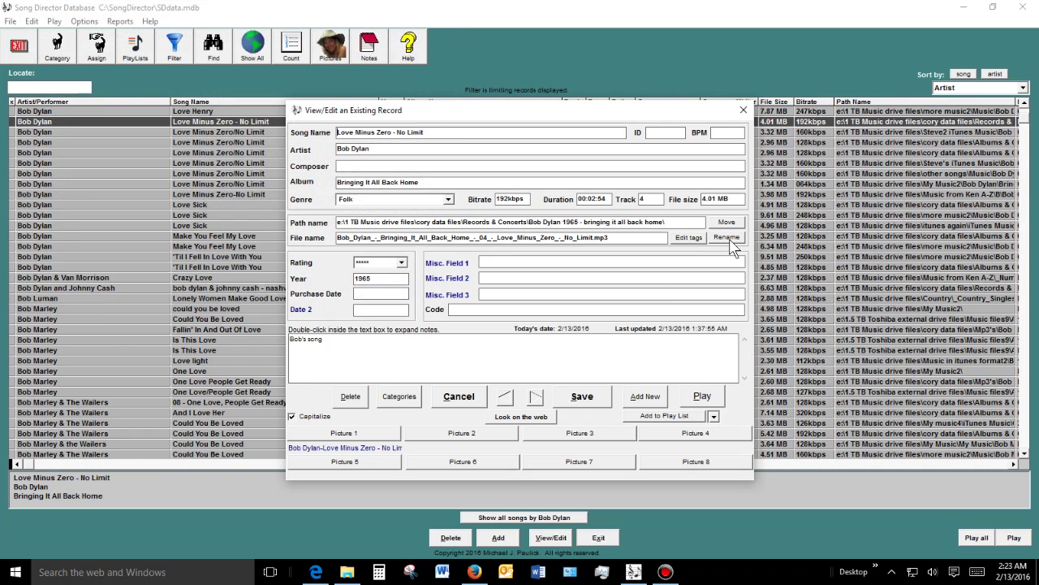
pyautogui.click(402, 264)
pyautogui.click(402, 268)
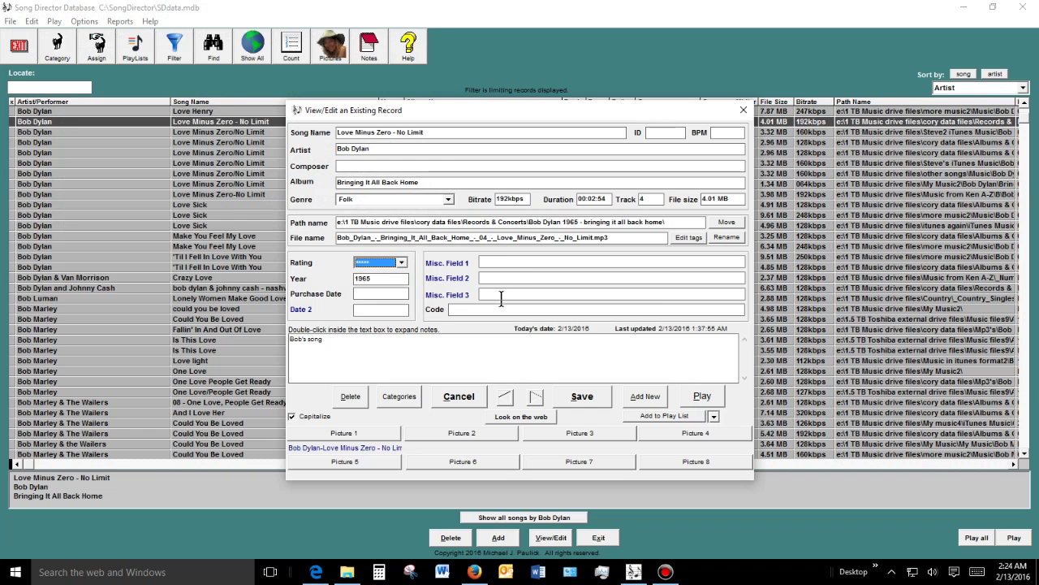
pyautogui.click(330, 344)
# Add 'I like this one' to the note so it reads "Bob's song I like this one", then recheck it
pyautogui.doubleClick(442, 362)
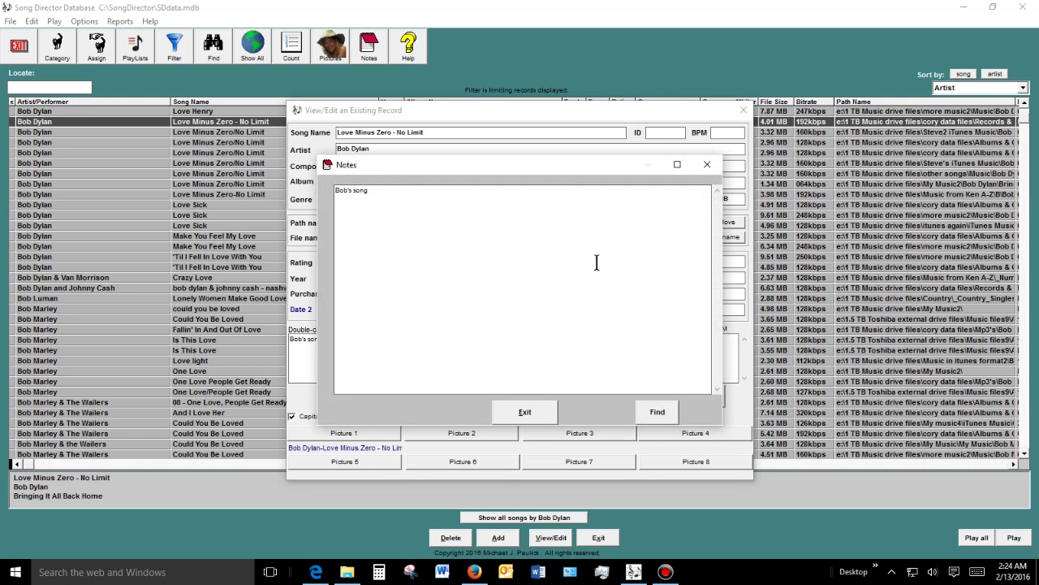
pyautogui.write('I like this one')
pyautogui.click(554, 418)
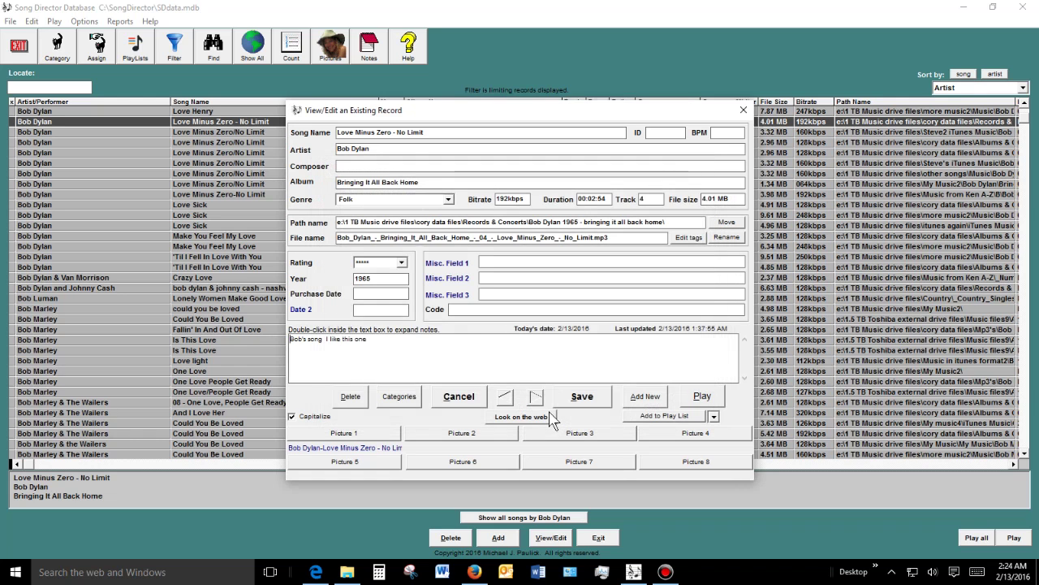
pyautogui.doubleClick(489, 365)
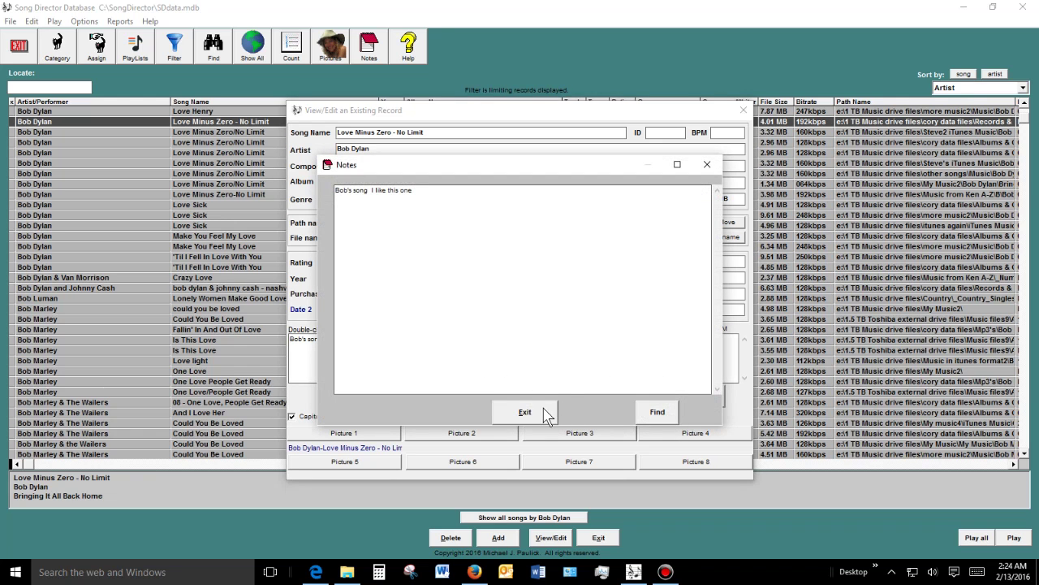
pyautogui.click(525, 412)
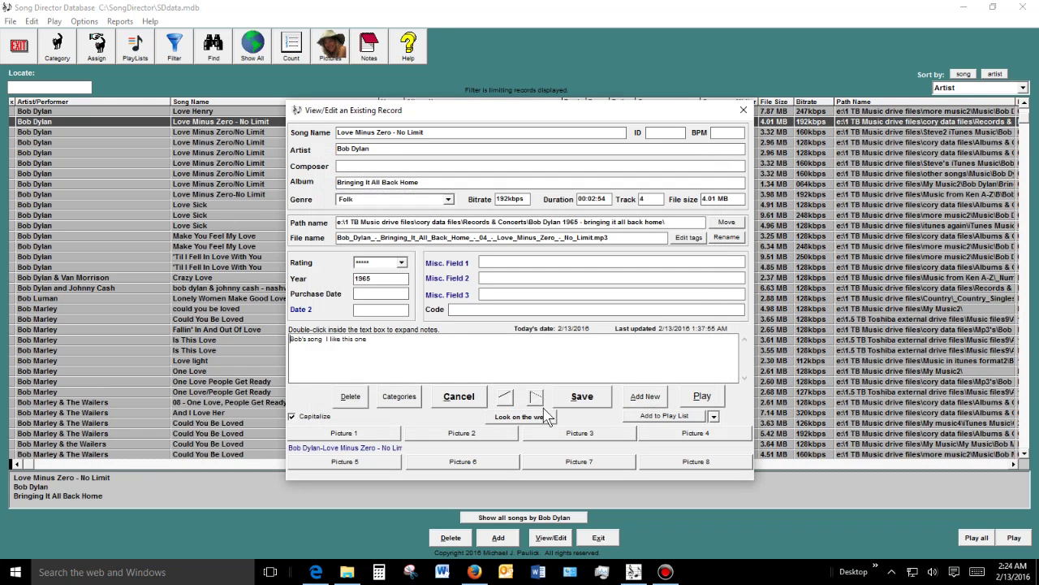
pyautogui.click(384, 433)
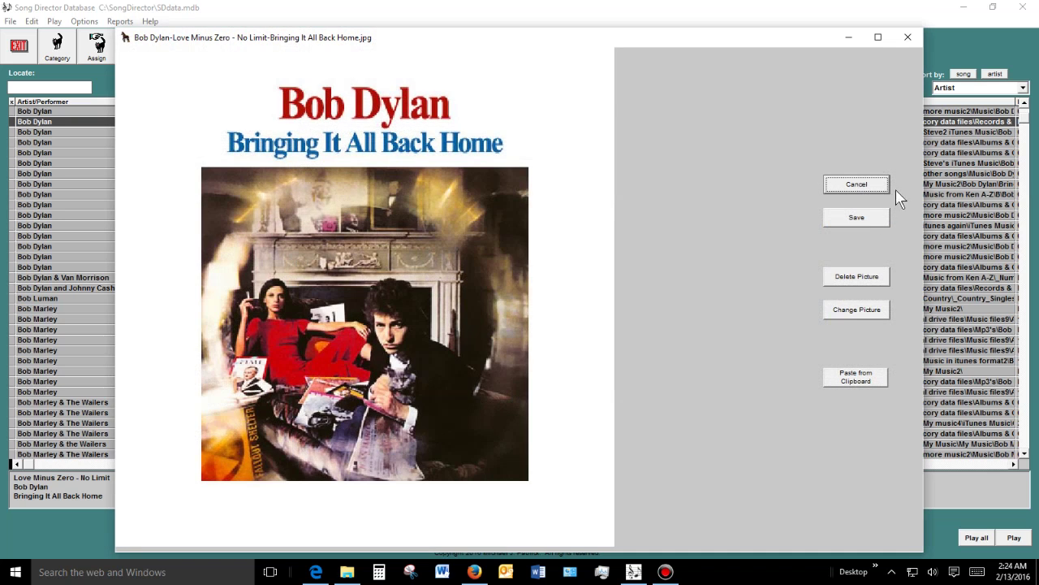
pyautogui.click(905, 37)
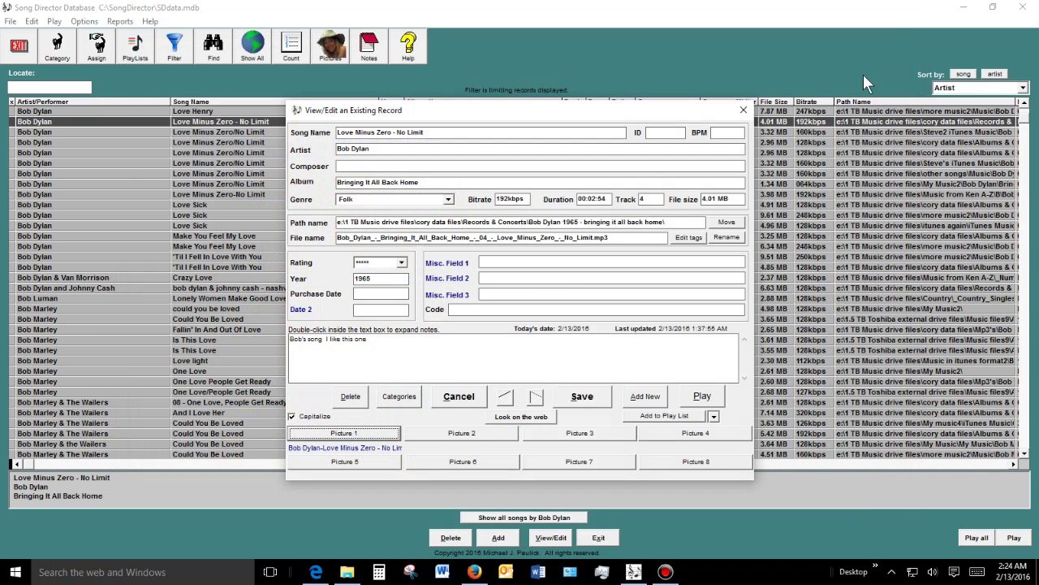
pyautogui.click(536, 419)
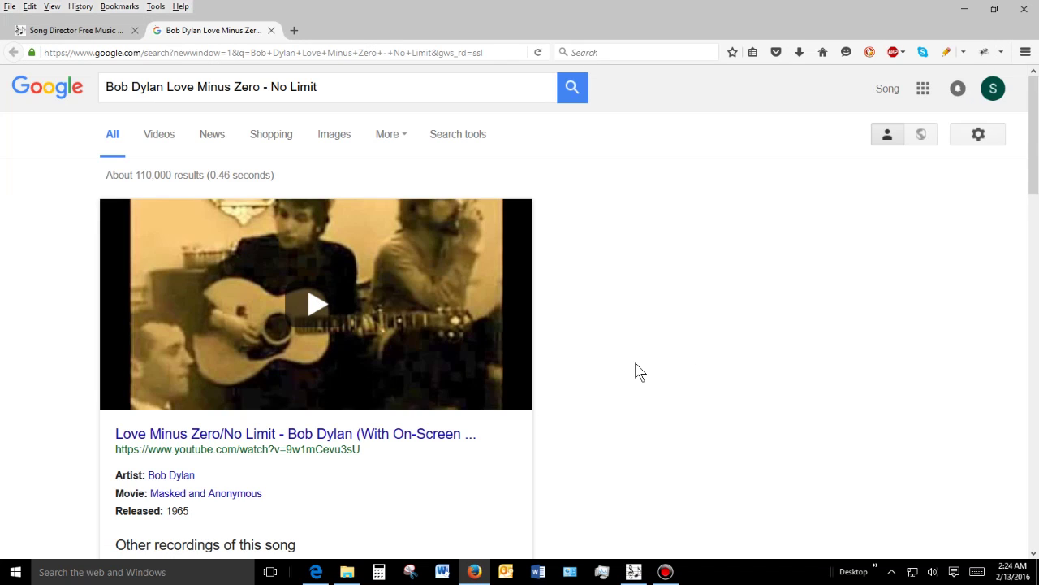
# Scroll the Google results for 'Bob Dylan Love Minus Zero - No Limit' down and back up
pyautogui.scroll(-5, 639, 371)
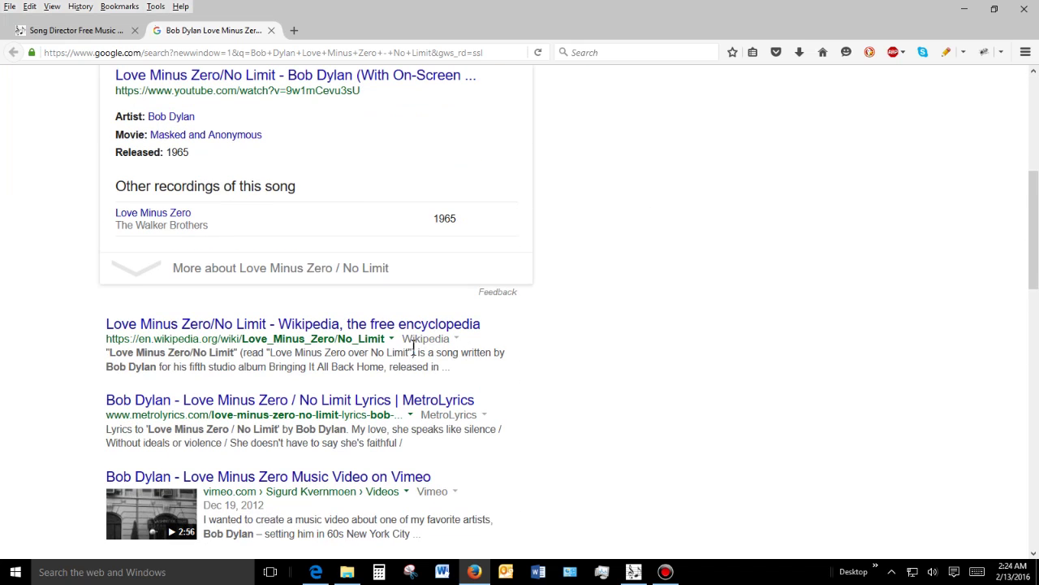
pyautogui.scroll(5, 627, 358)
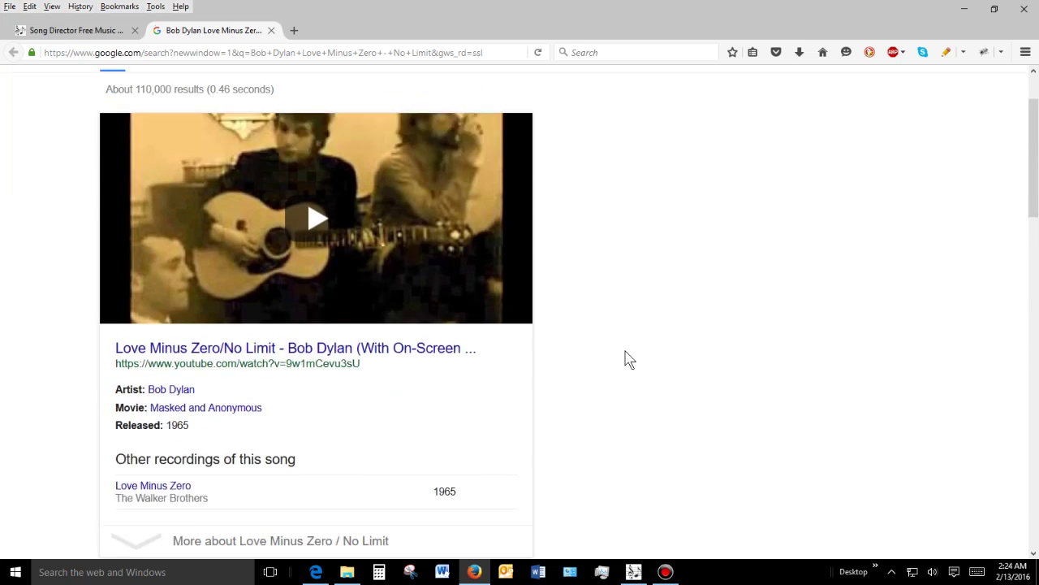